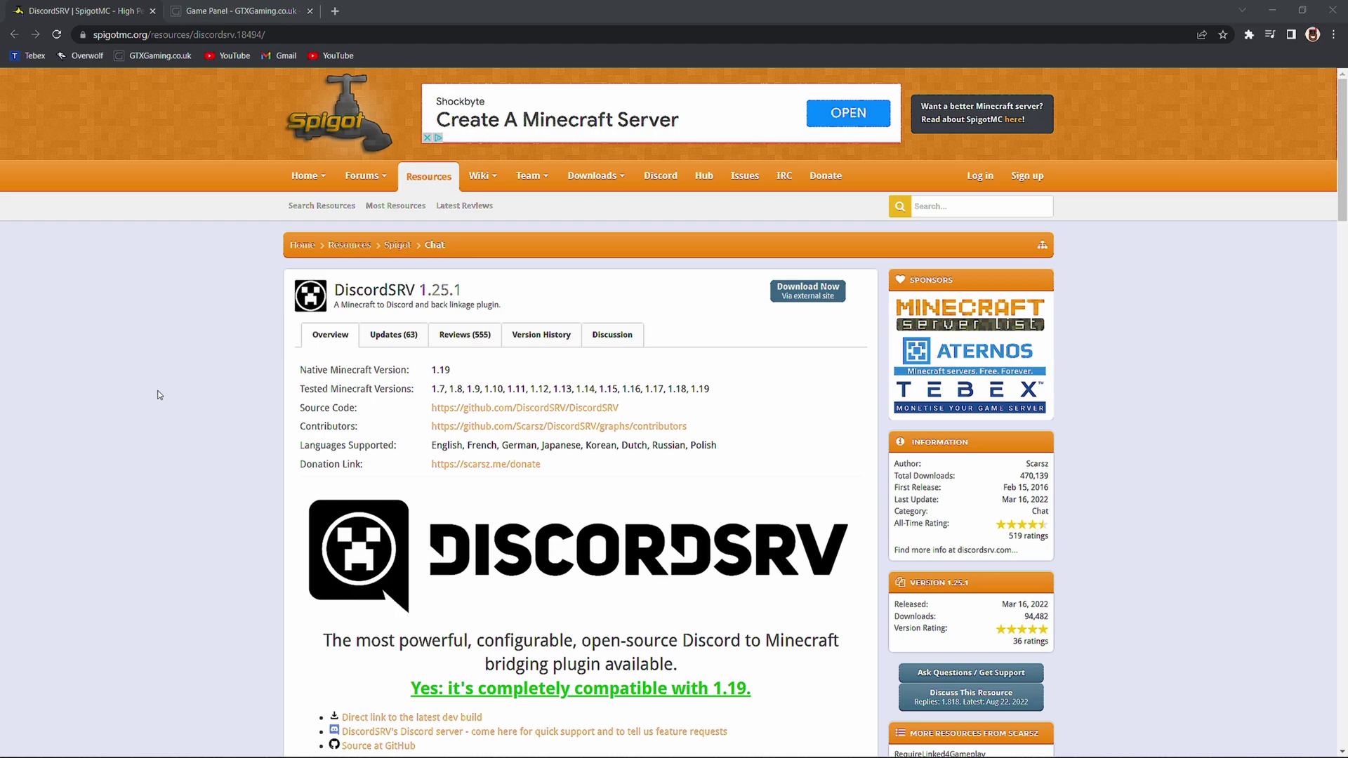
Step: Stop the Minecraft server, confirm Spigot shows Installed in Mod Manager, and fetch the DiscordSRV jar
{"action": "key", "text": "ctrl+Tab"}
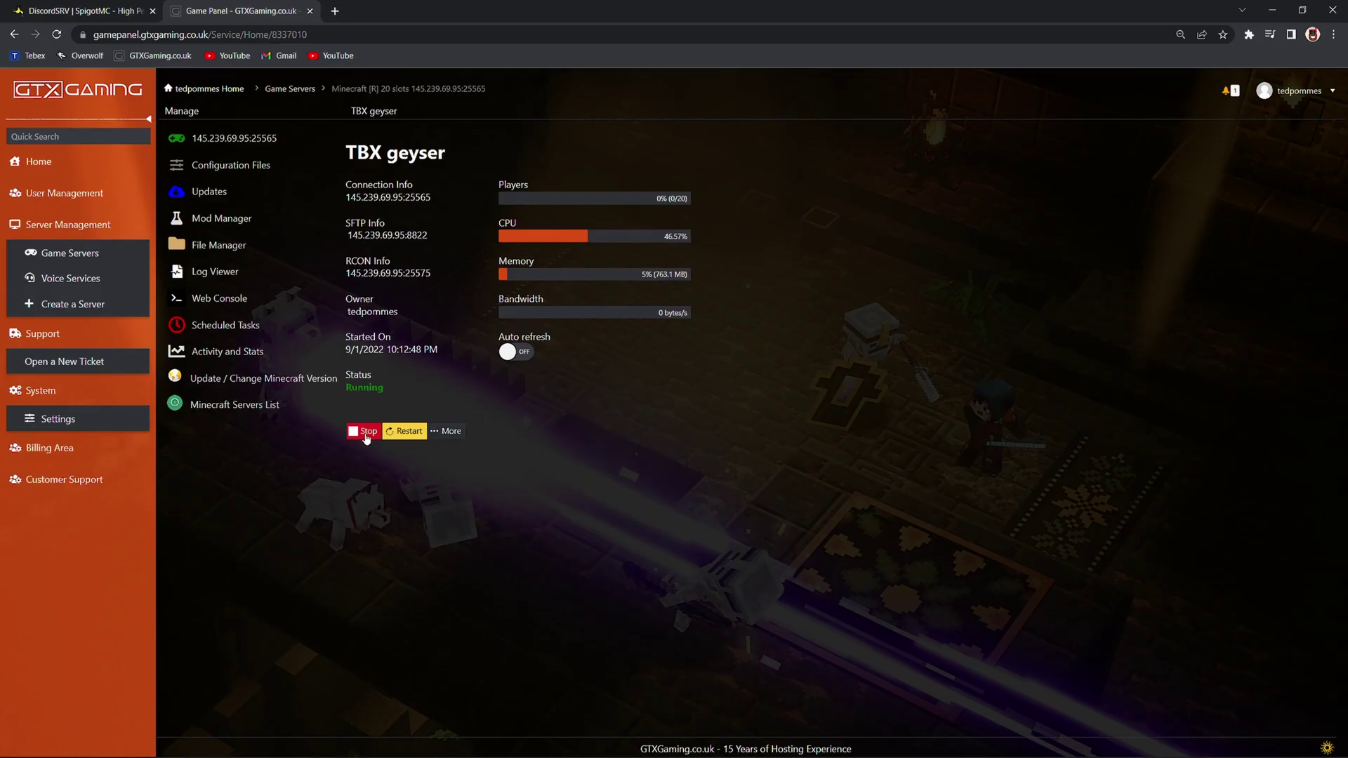
{"action": "left_click", "coordinate": [365, 434]}
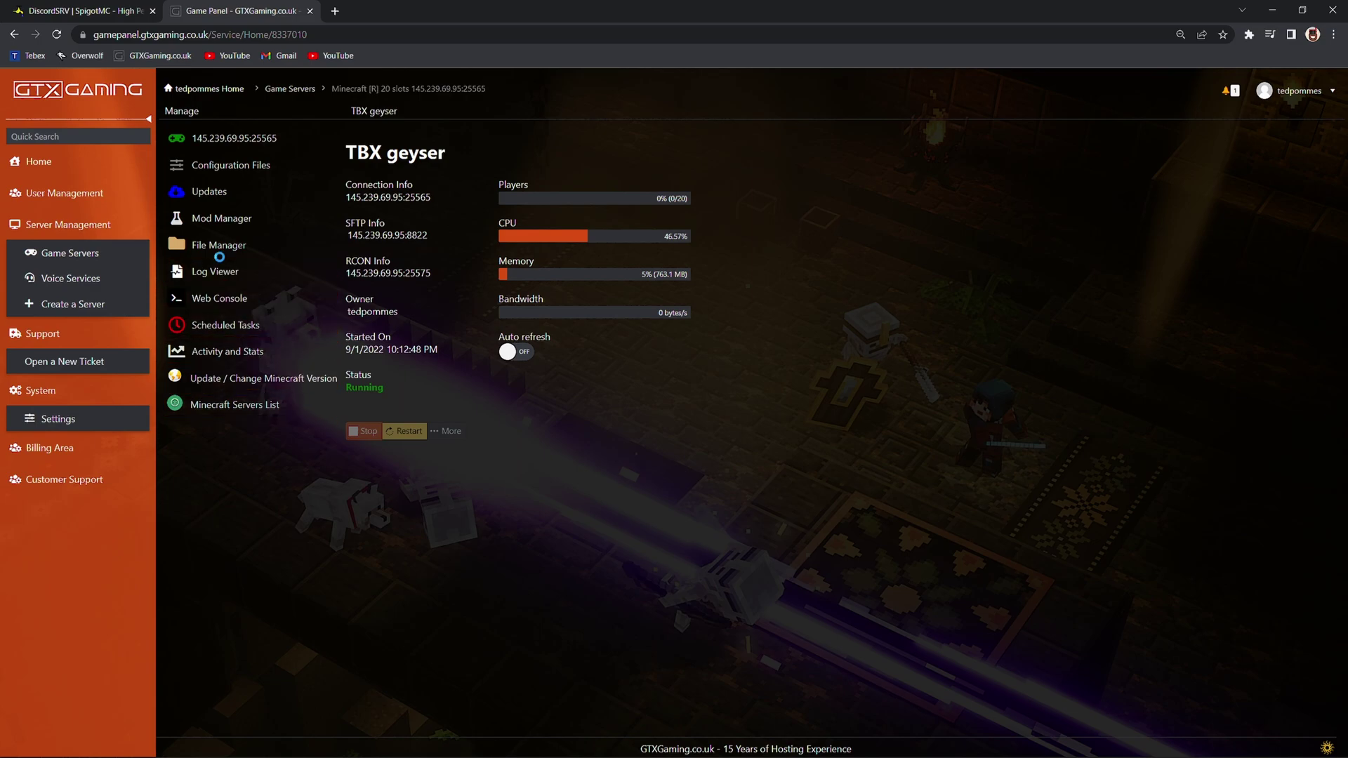
{"action": "left_click", "coordinate": [238, 222]}
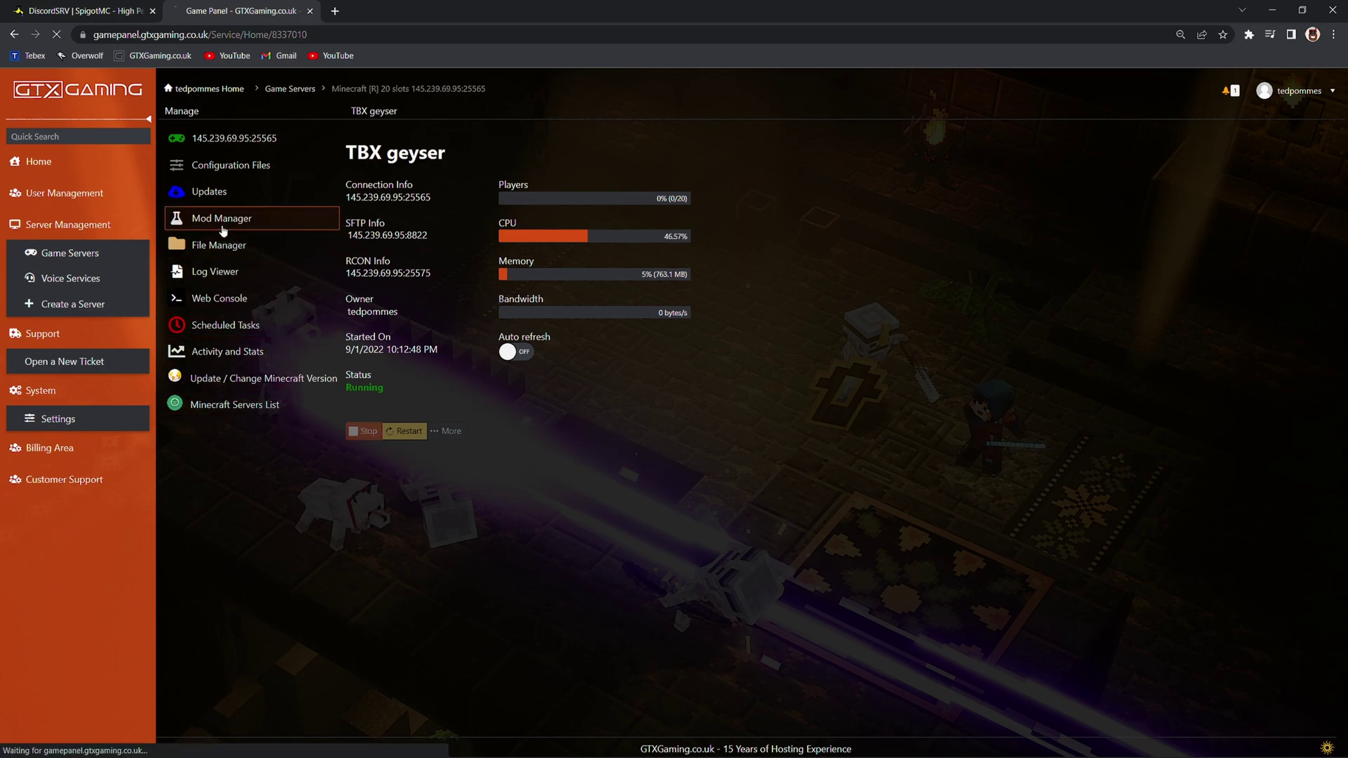
{"action": "left_click", "coordinate": [213, 302]}
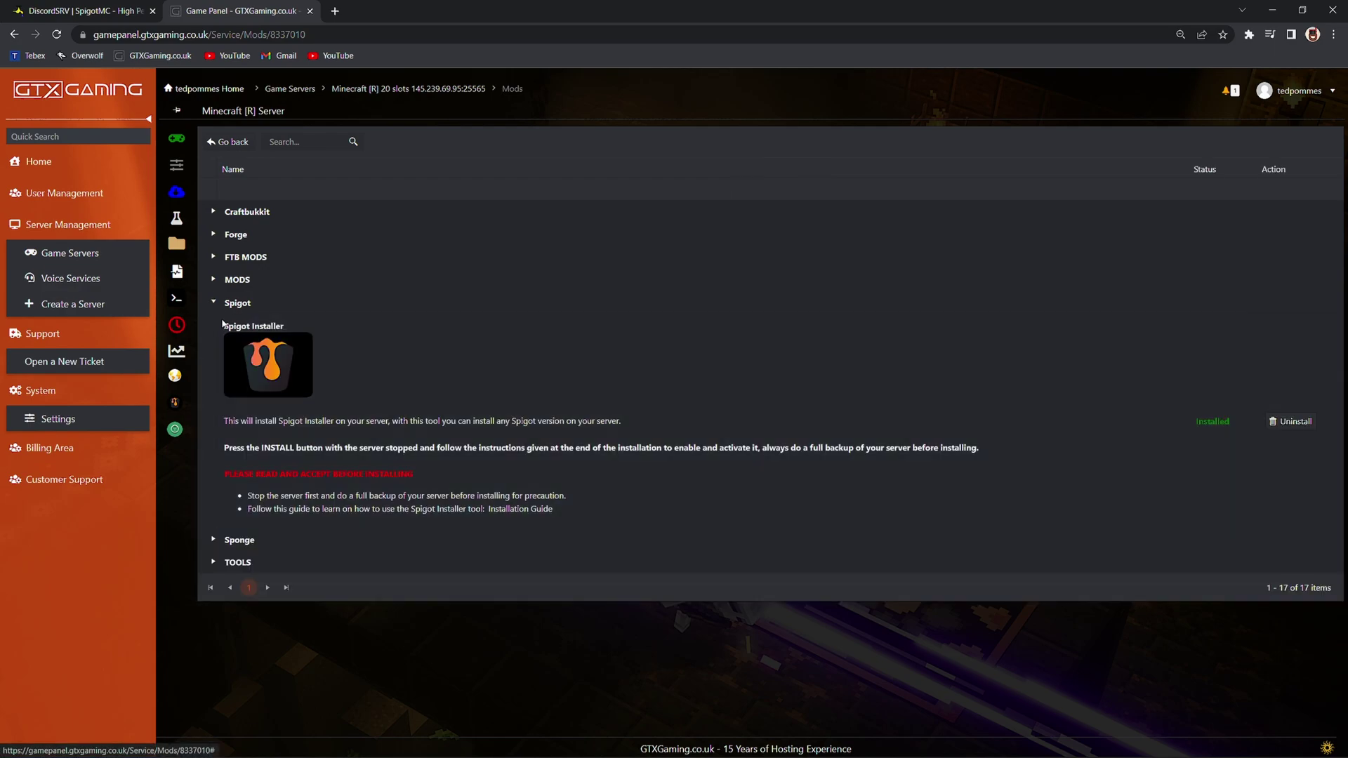
{"action": "left_click_drag", "start_coordinate": [1192, 427], "coordinate": [1232, 423]}
{"action": "key", "text": "ctrl+Tab"}
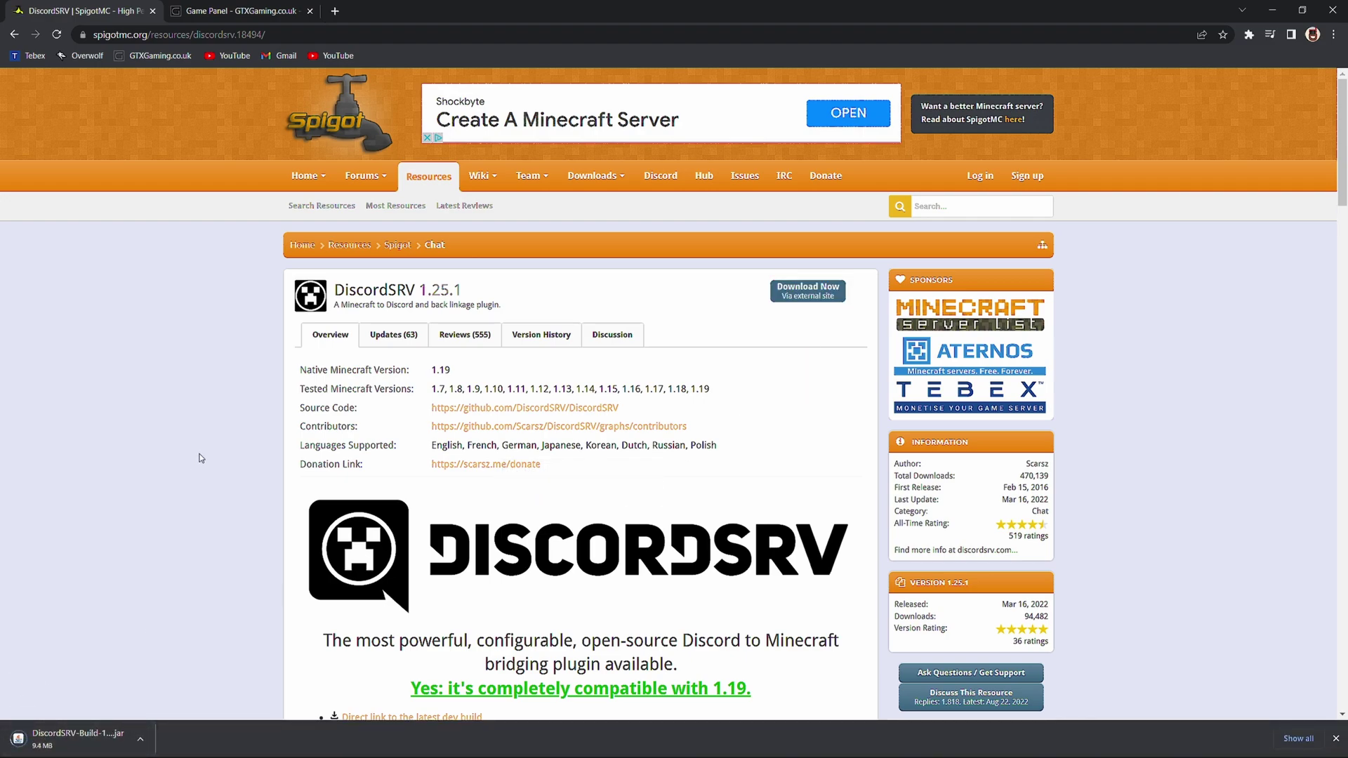
{"action": "key", "text": "ctrl+Tab"}
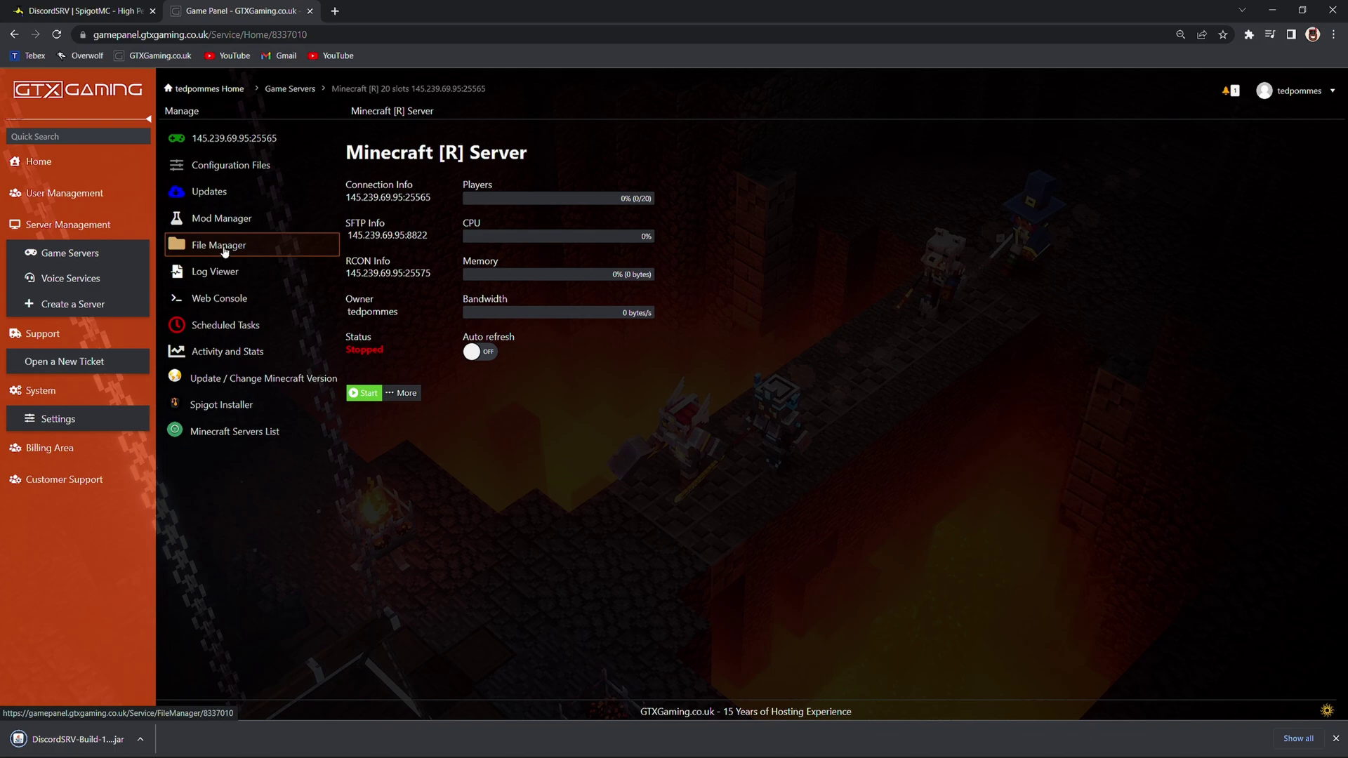
Step: Upload DiscordSRV-Build-1.25.1.jar into the server's plugins folder via File Manager
{"action": "left_click", "coordinate": [222, 250]}
{"action": "double_click", "coordinate": [491, 287]}
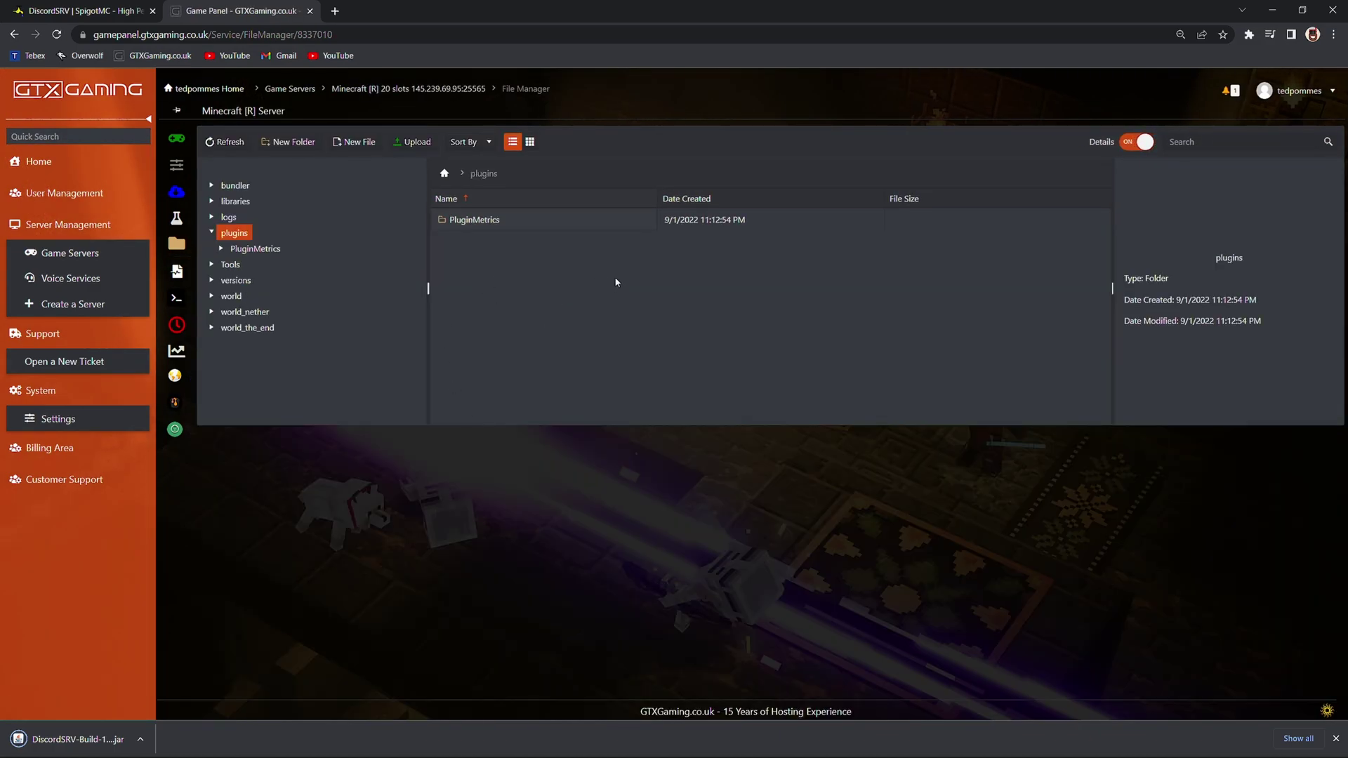
{"action": "left_click", "coordinate": [413, 142]}
{"action": "left_click", "coordinate": [552, 394]}
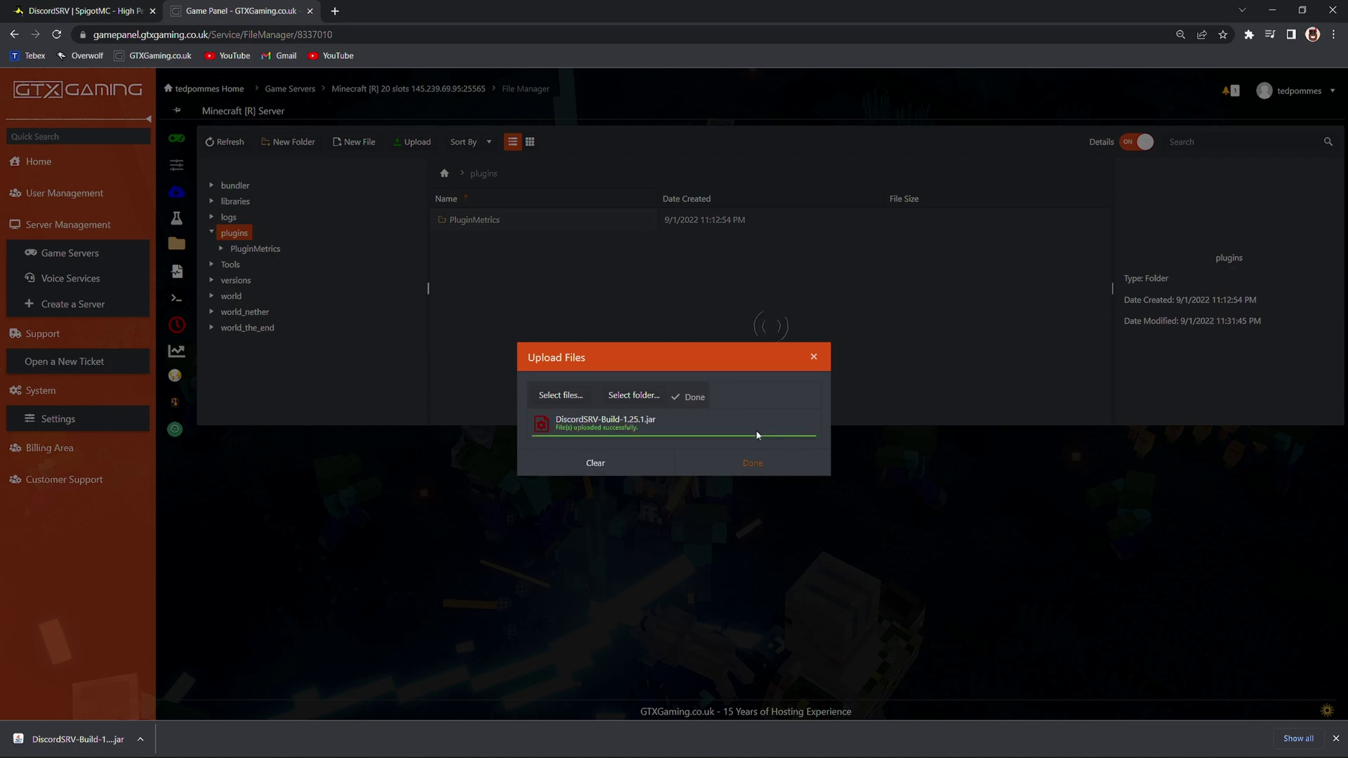
{"action": "left_click", "coordinate": [758, 467]}
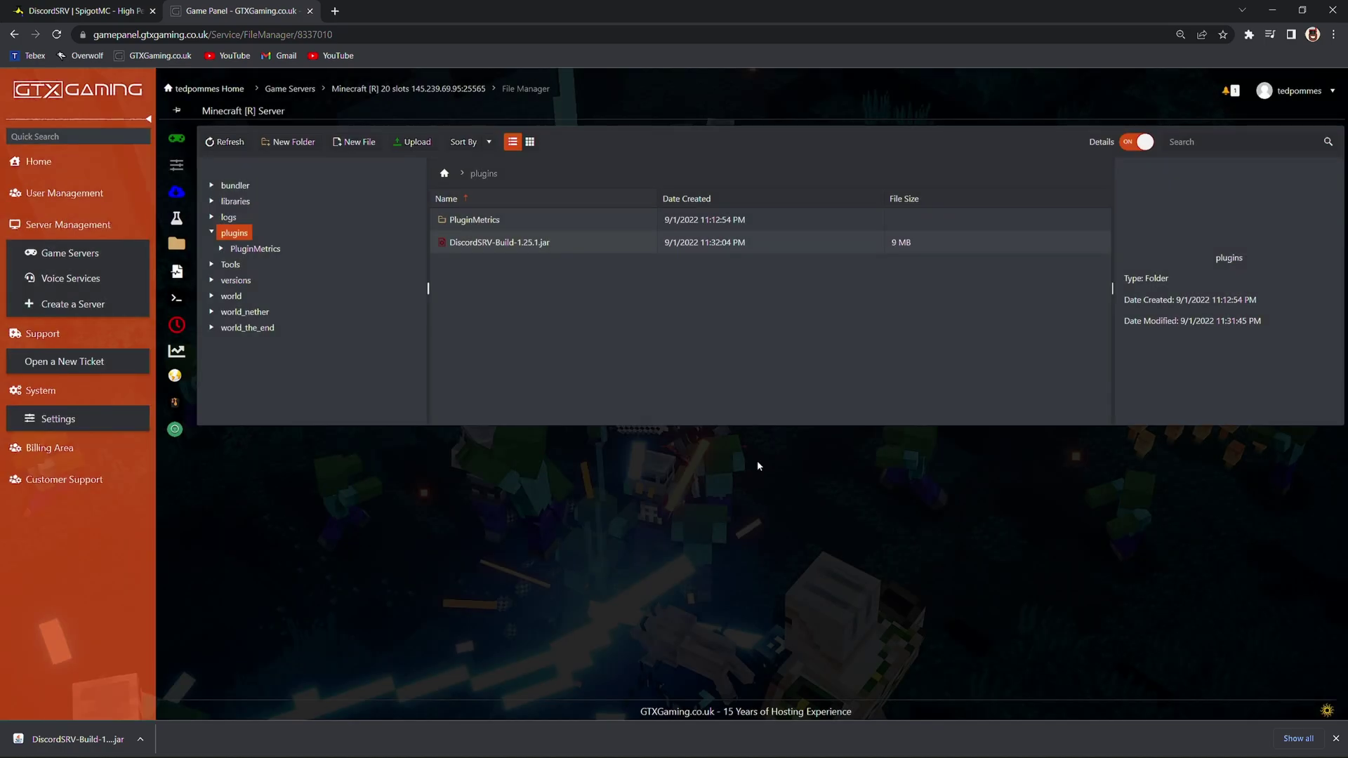
Step: Dismiss the server-stopped alert and start the Minecraft server
{"action": "key", "text": "alt+Left"}
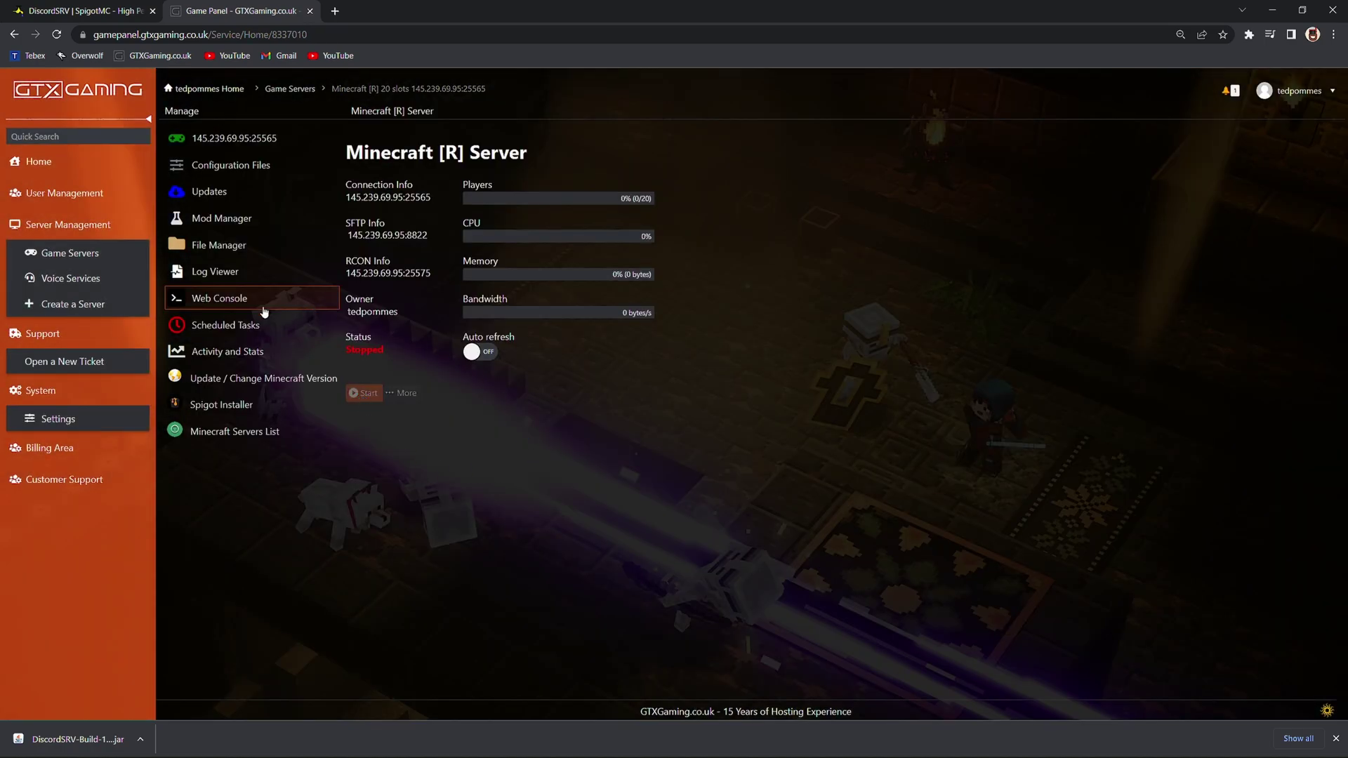
{"action": "left_click", "coordinate": [264, 312]}
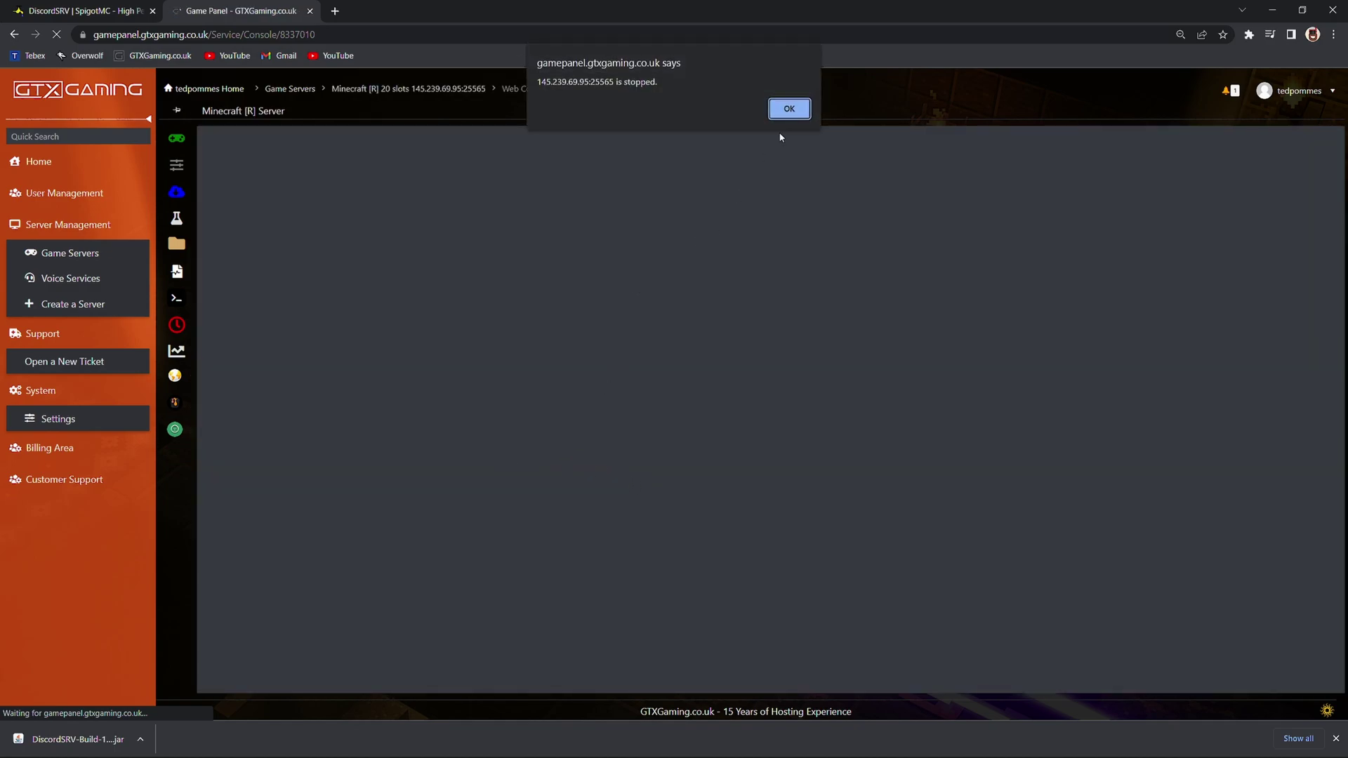
{"action": "left_click", "coordinate": [789, 109]}
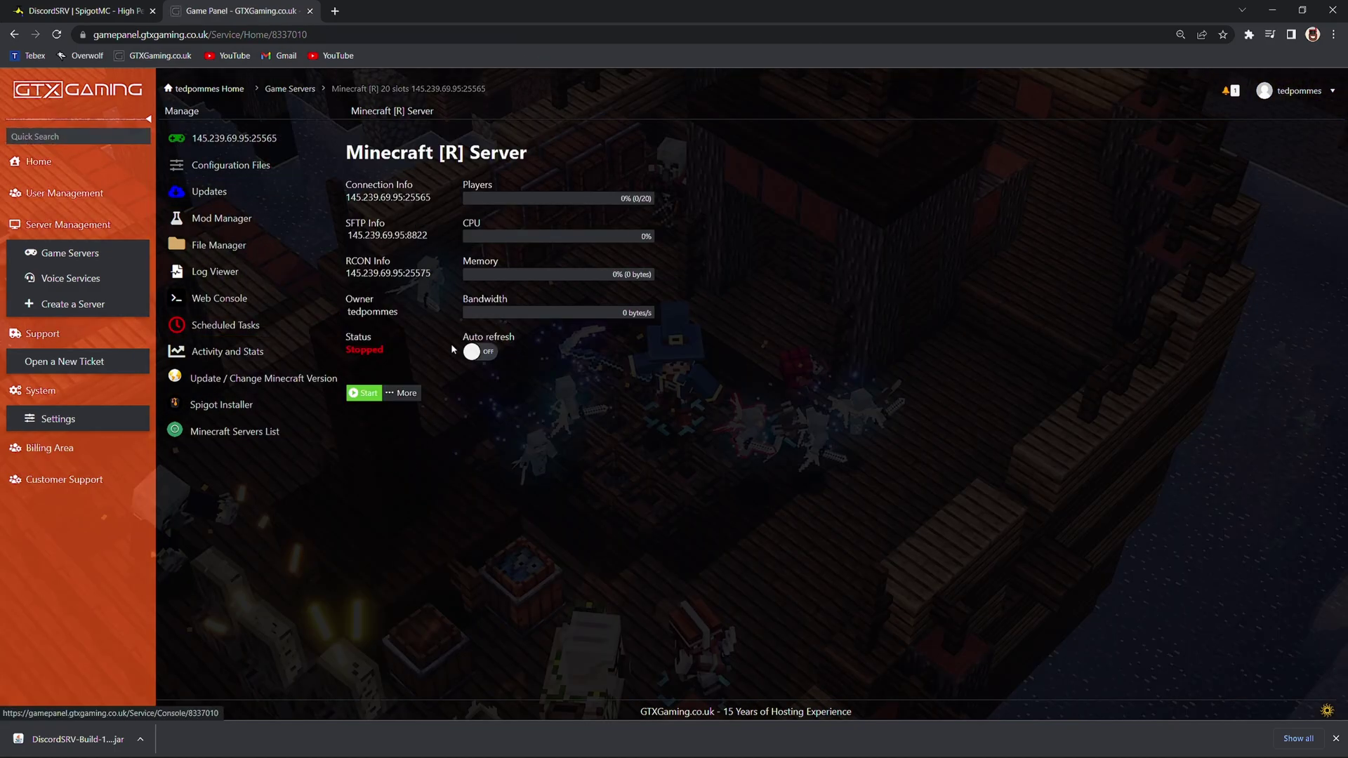
{"action": "left_click", "coordinate": [368, 393]}
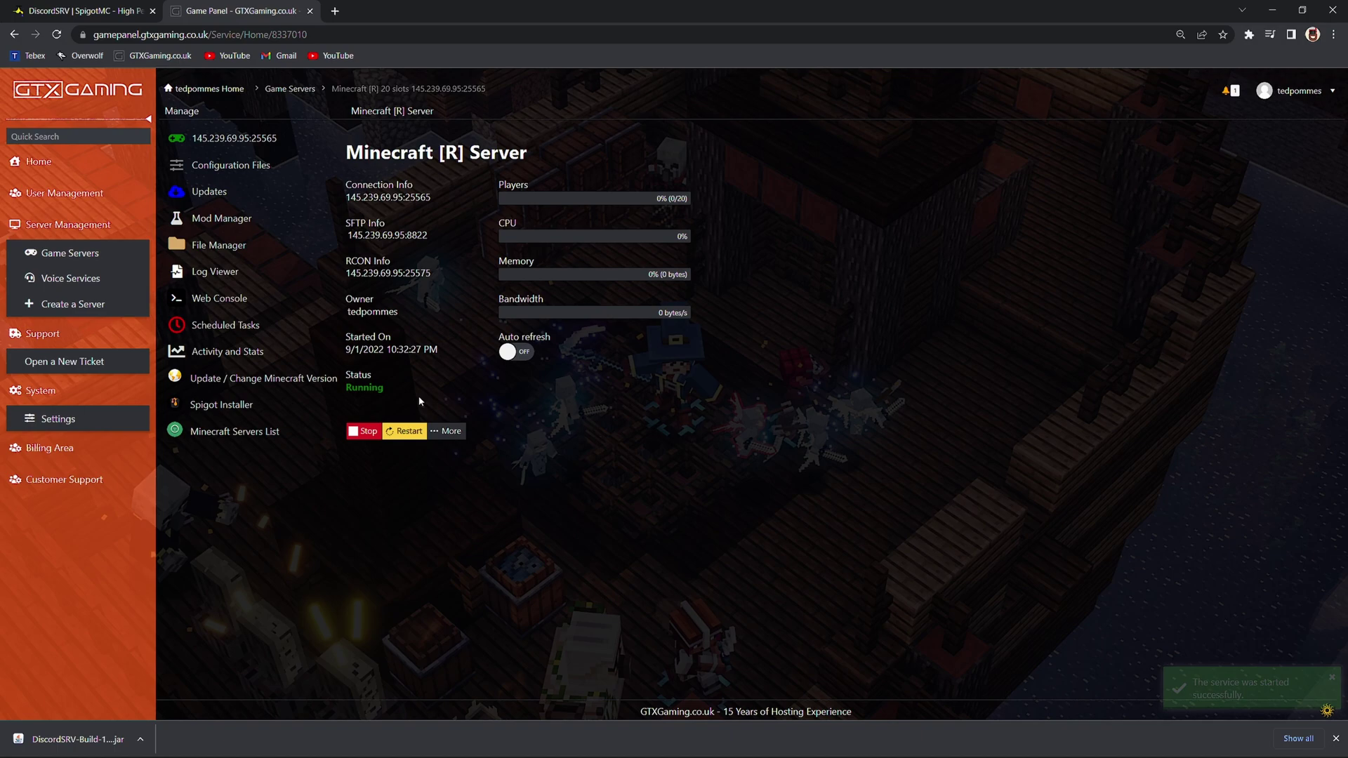
Step: Find the console log line showing DiscordSRV disabled because no bot token is set
{"action": "left_click", "coordinate": [214, 298]}
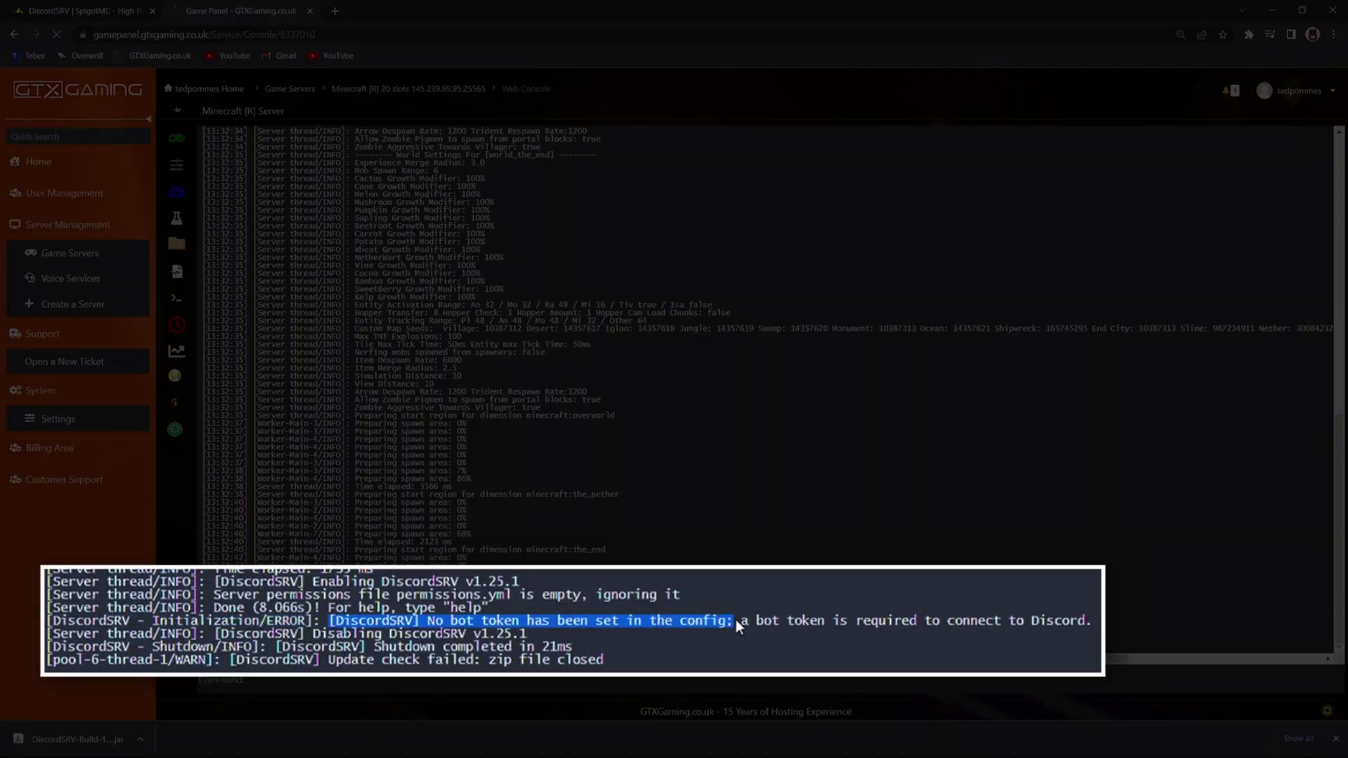
{"action": "left_click_drag", "start_coordinate": [736, 620], "coordinate": [743, 620]}
{"action": "left_click", "coordinate": [739, 604]}
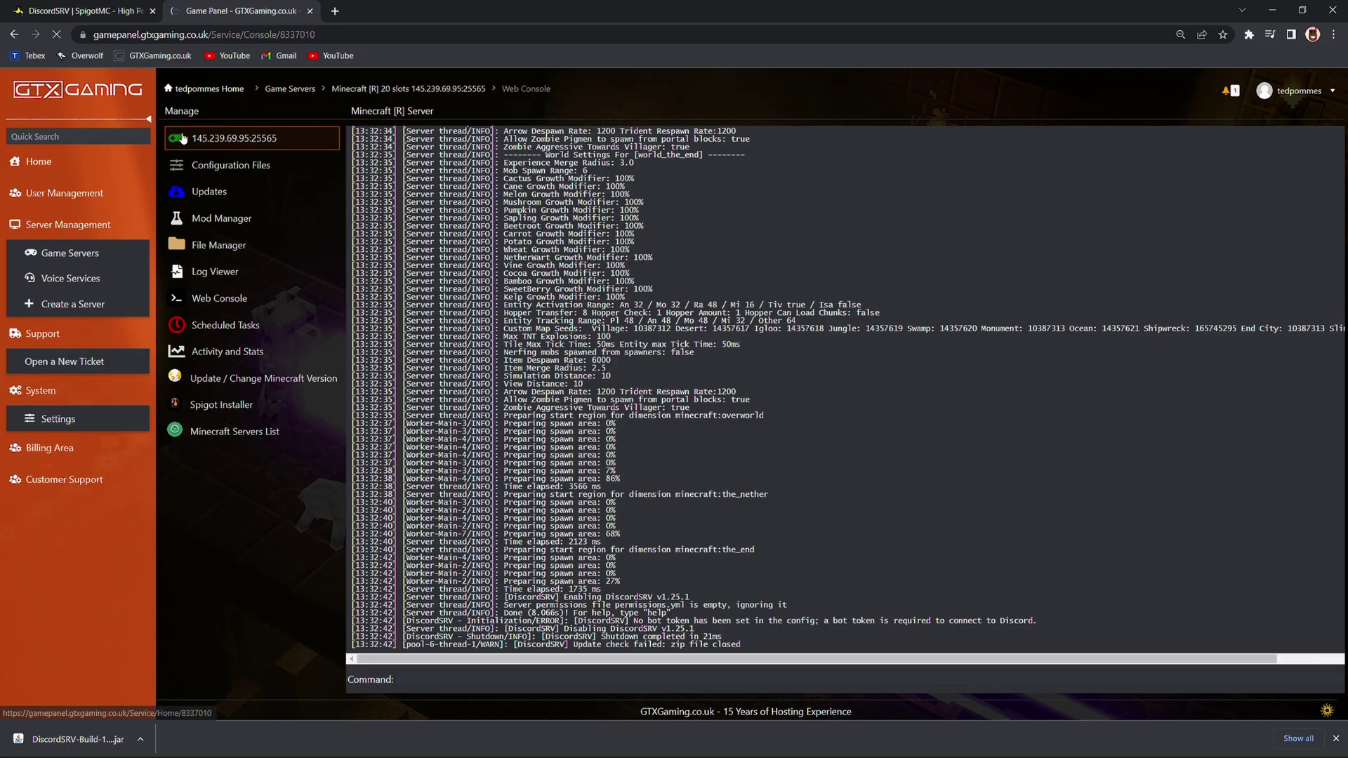
Step: Stop the server and open plugins/DiscordSRV/config.yml for editing at the BotToken line
{"action": "left_click", "coordinate": [232, 138]}
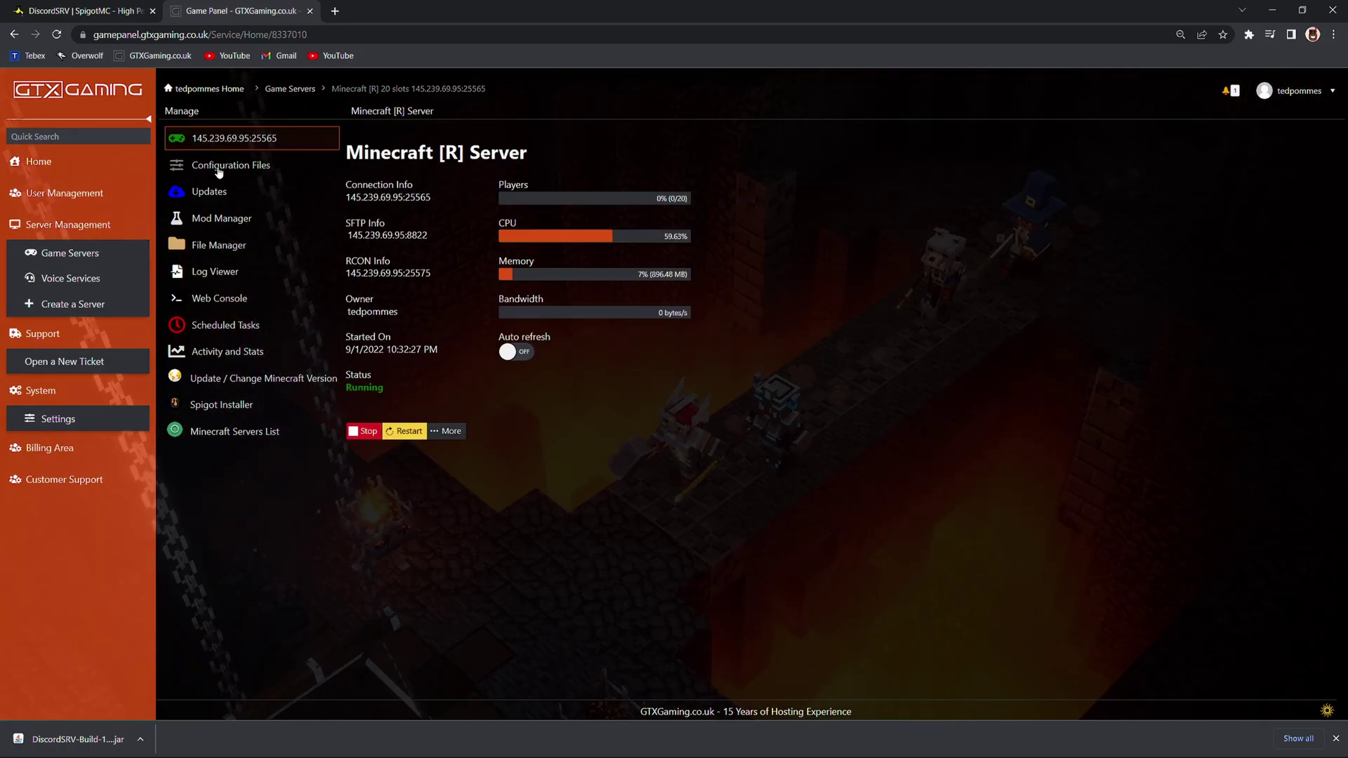
{"action": "left_click", "coordinate": [363, 431]}
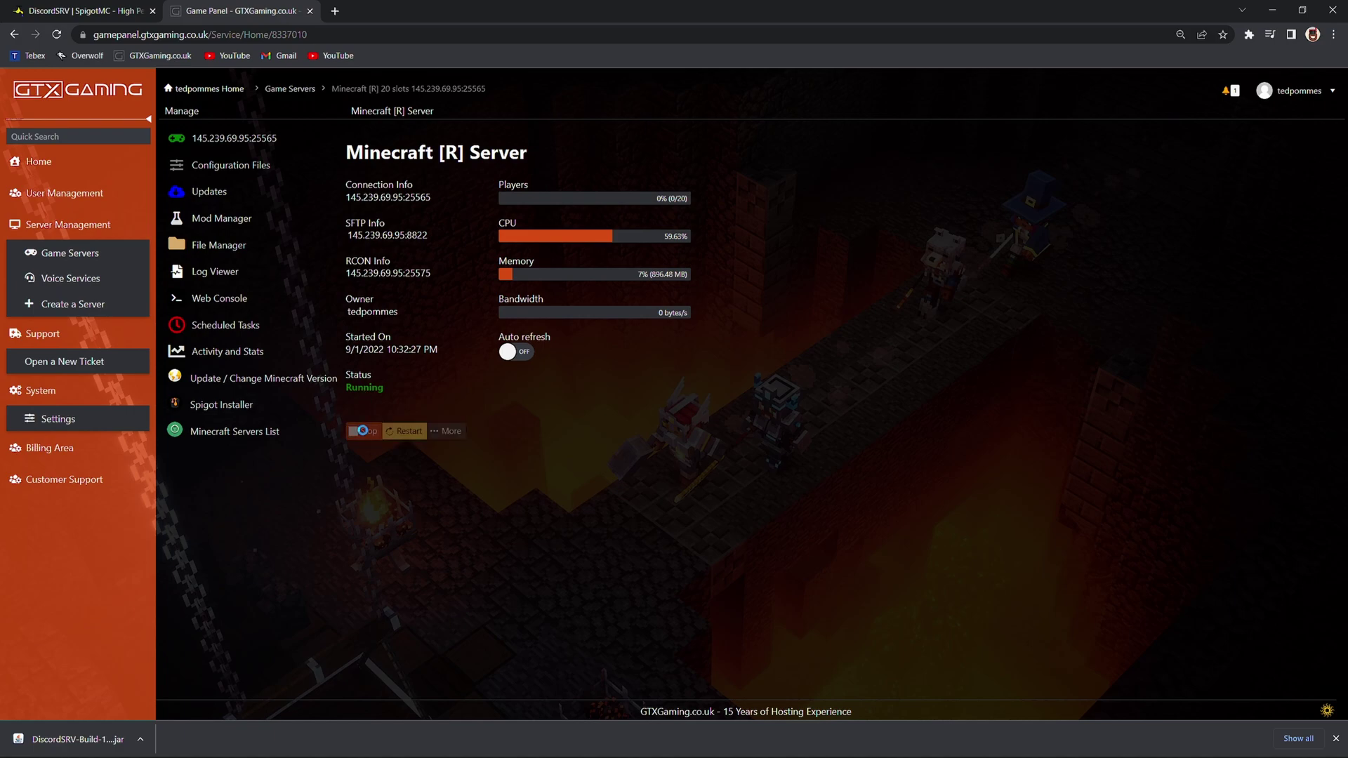
{"action": "left_click", "coordinate": [249, 246]}
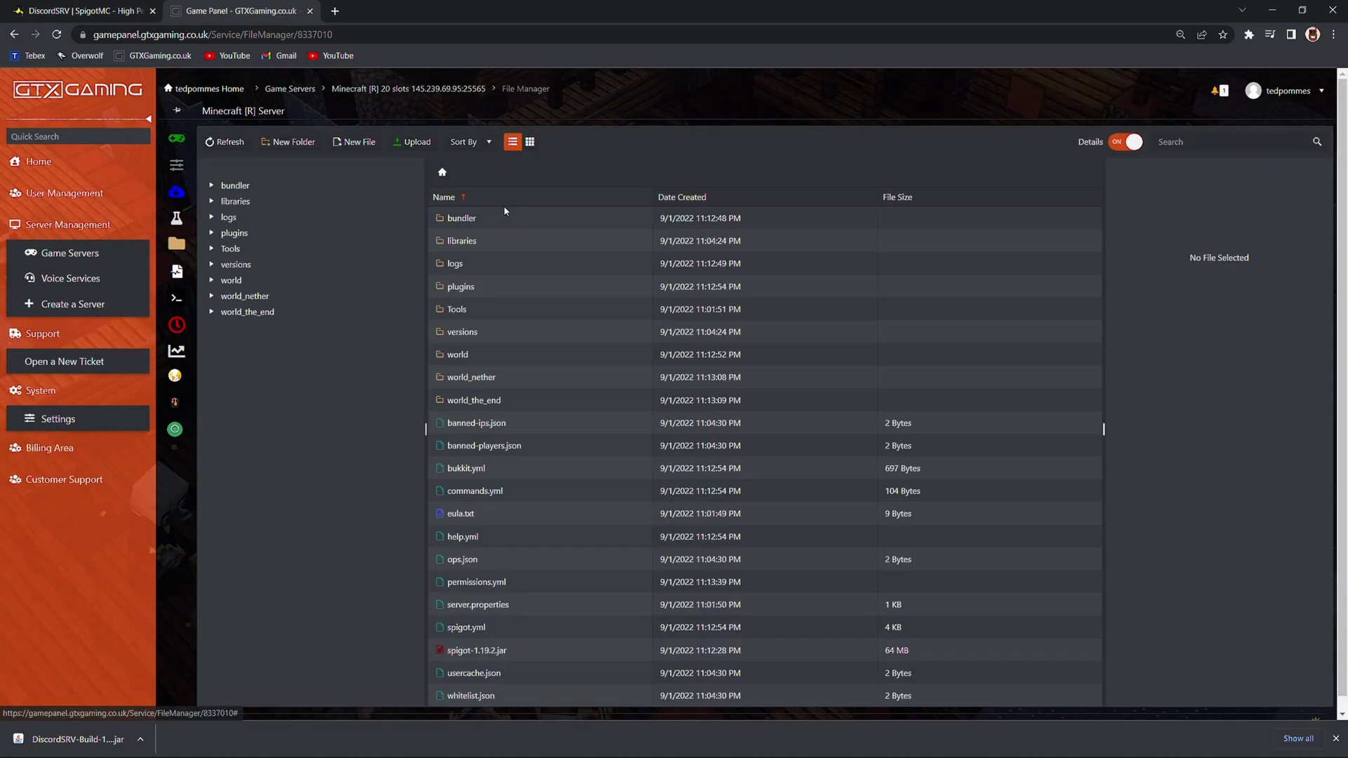
{"action": "double_click", "coordinate": [463, 287]}
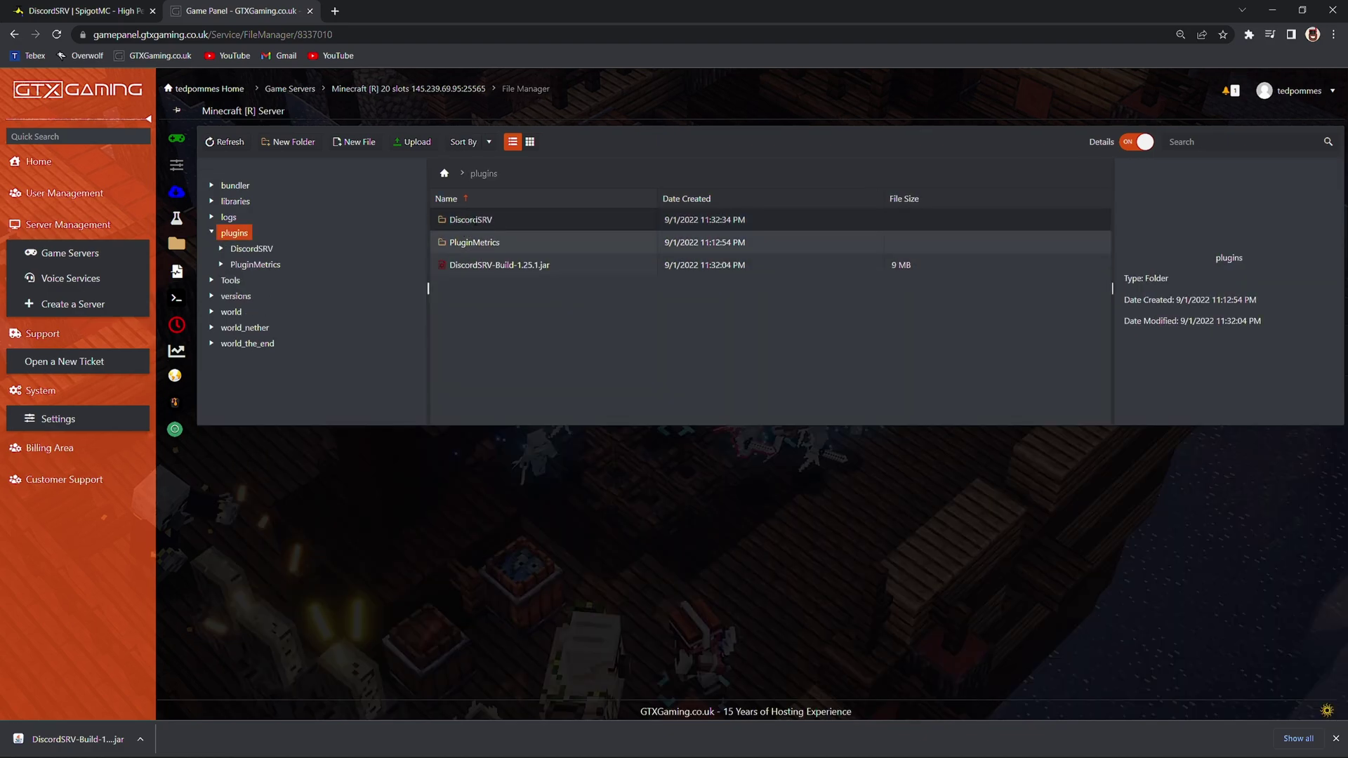
{"action": "double_click", "coordinate": [467, 220]}
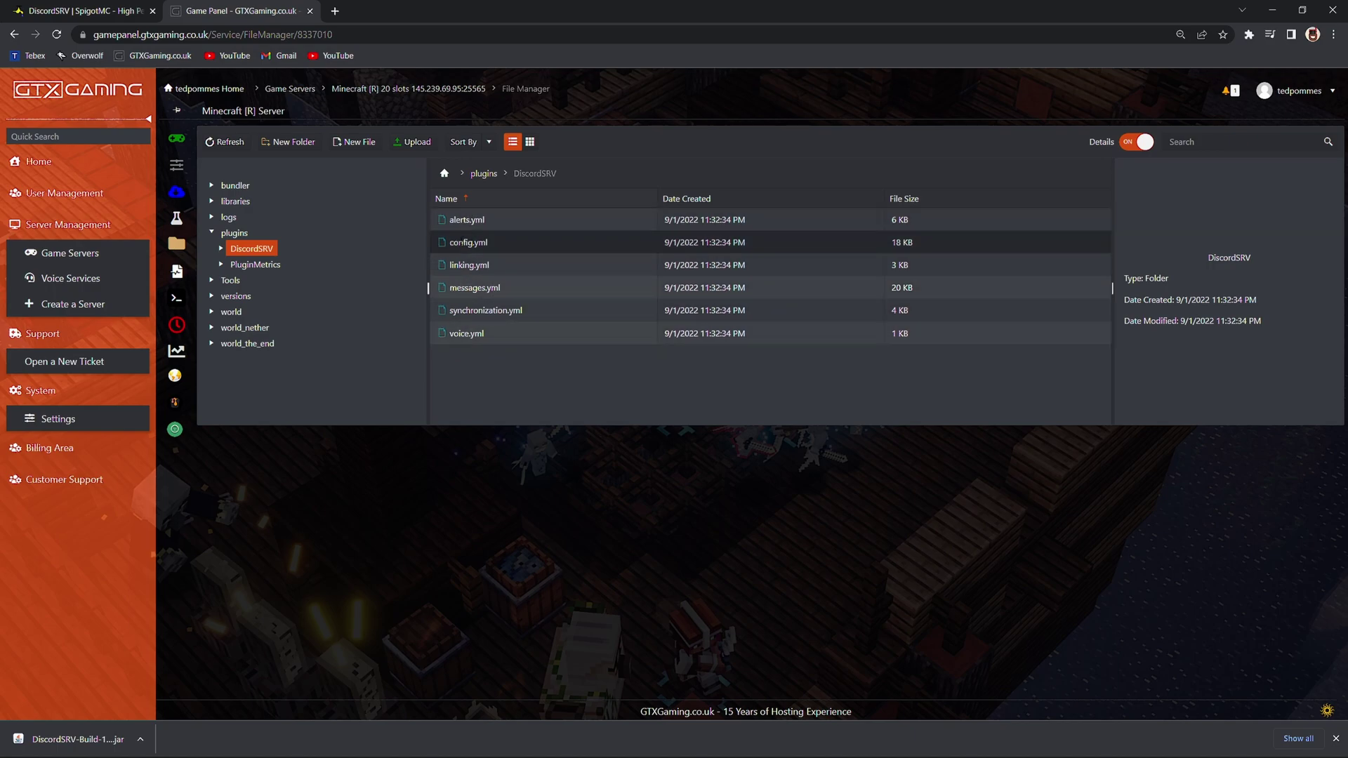
{"action": "left_click", "coordinate": [461, 250]}
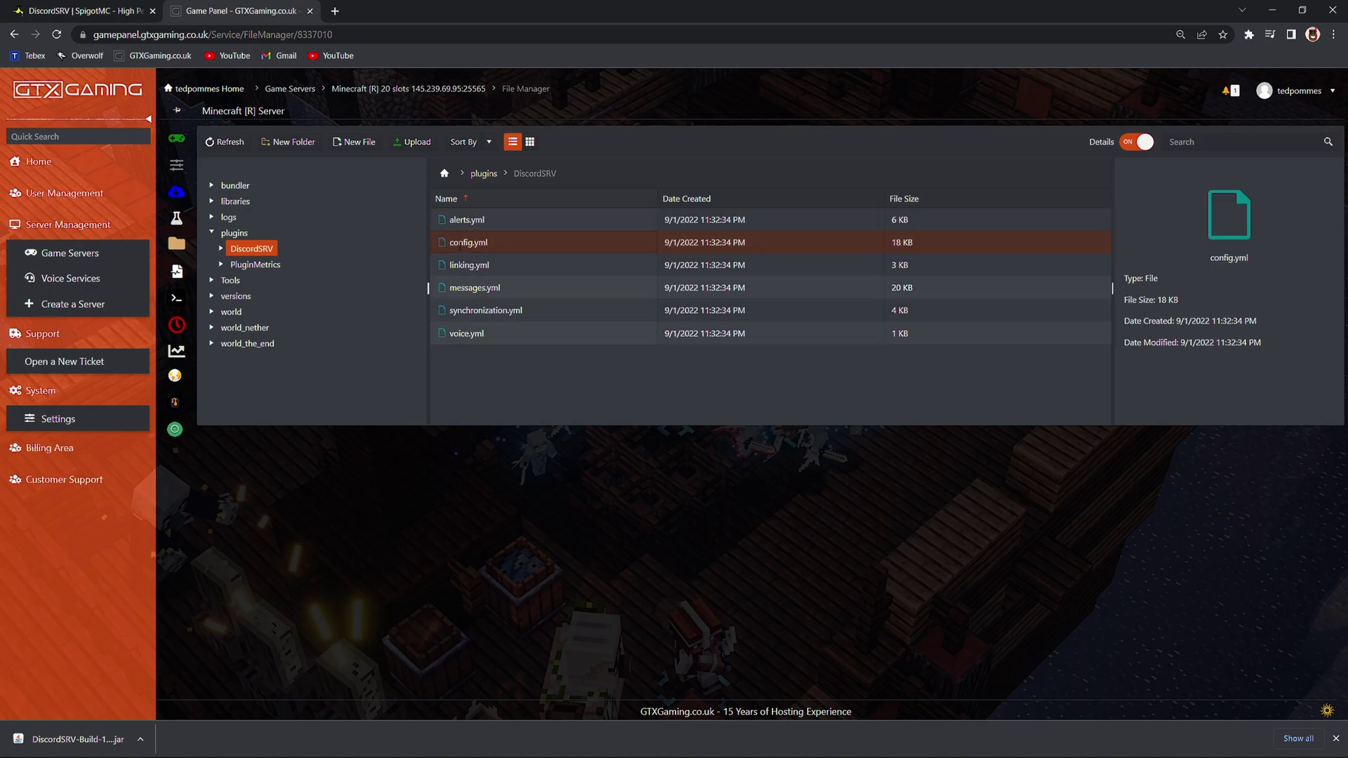
{"action": "double_click", "coordinate": [459, 245]}
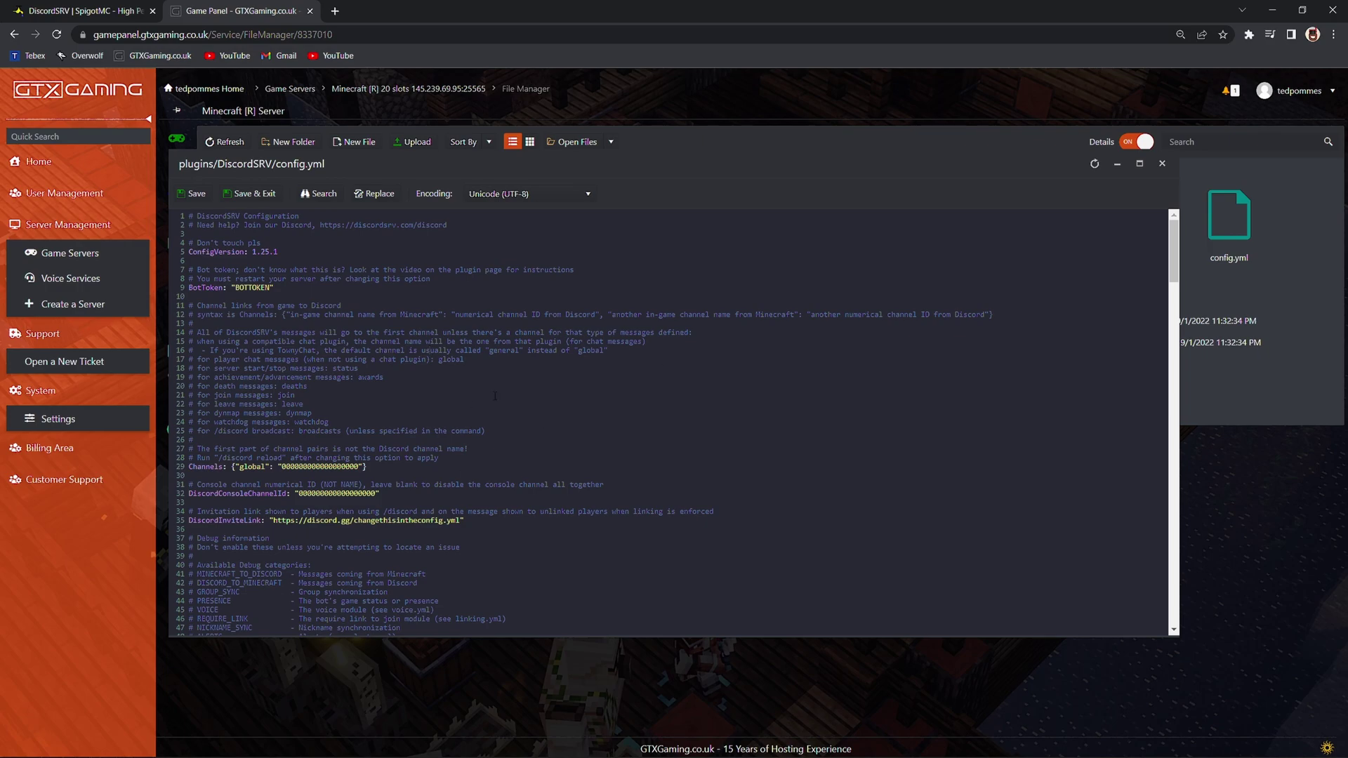
{"action": "left_click", "coordinate": [279, 279]}
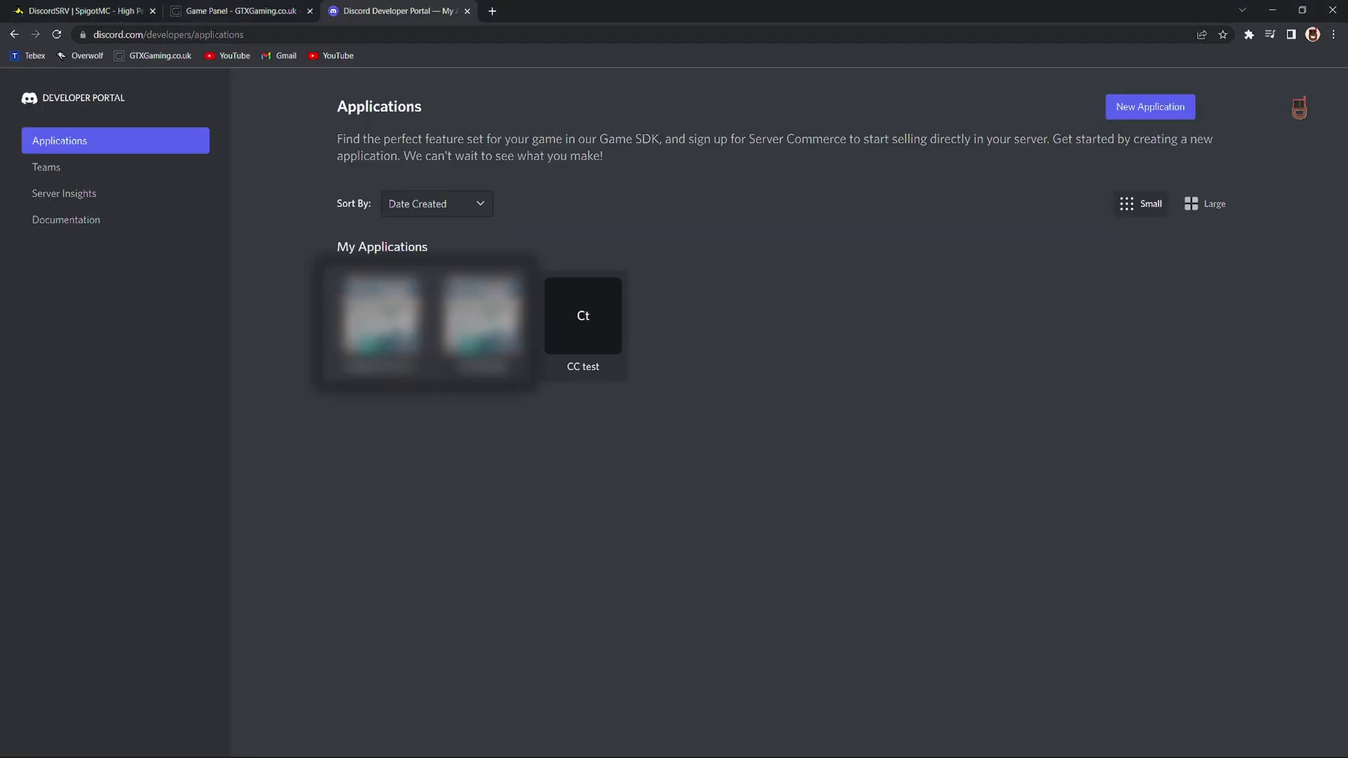
Step: Create a Discord application named discordsrv, accepting the developer terms
{"action": "left_click", "coordinate": [1171, 115]}
{"action": "left_click", "coordinate": [683, 418]}
{"action": "type", "text": "discordsrv"}
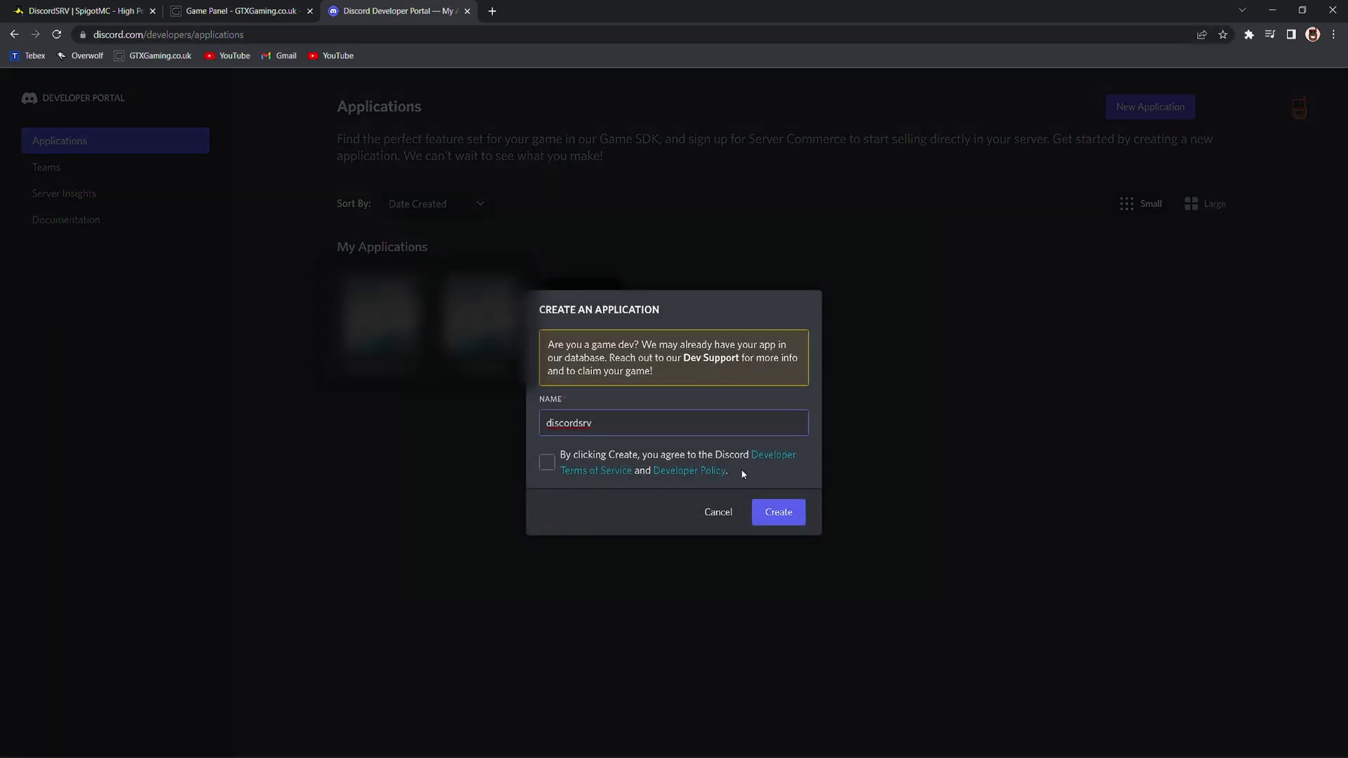
{"action": "left_click", "coordinate": [549, 463]}
{"action": "left_click", "coordinate": [779, 513]}
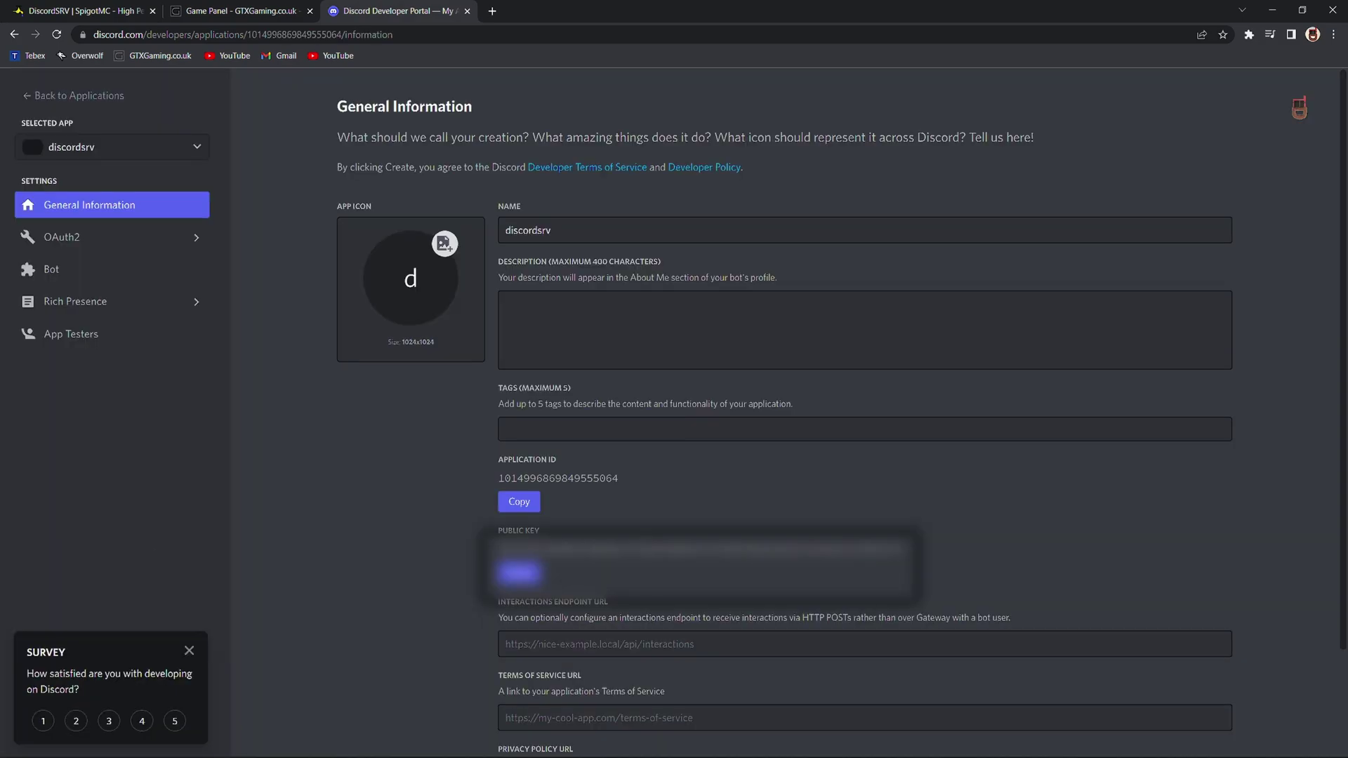
Step: Add a bot user to discordsrv and save it with Server Members Intent enabled
{"action": "left_click", "coordinate": [36, 275]}
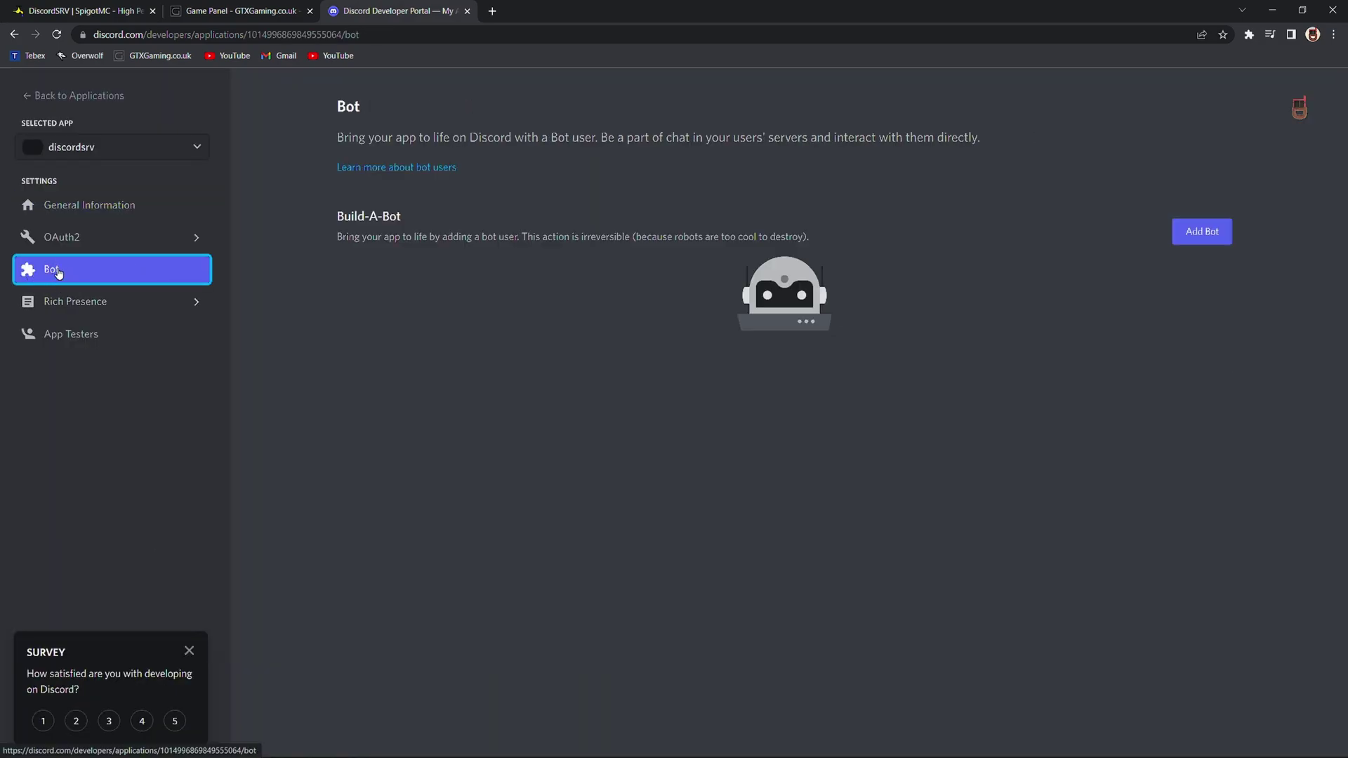
{"action": "left_click", "coordinate": [1195, 233]}
{"action": "left_click", "coordinate": [776, 457]}
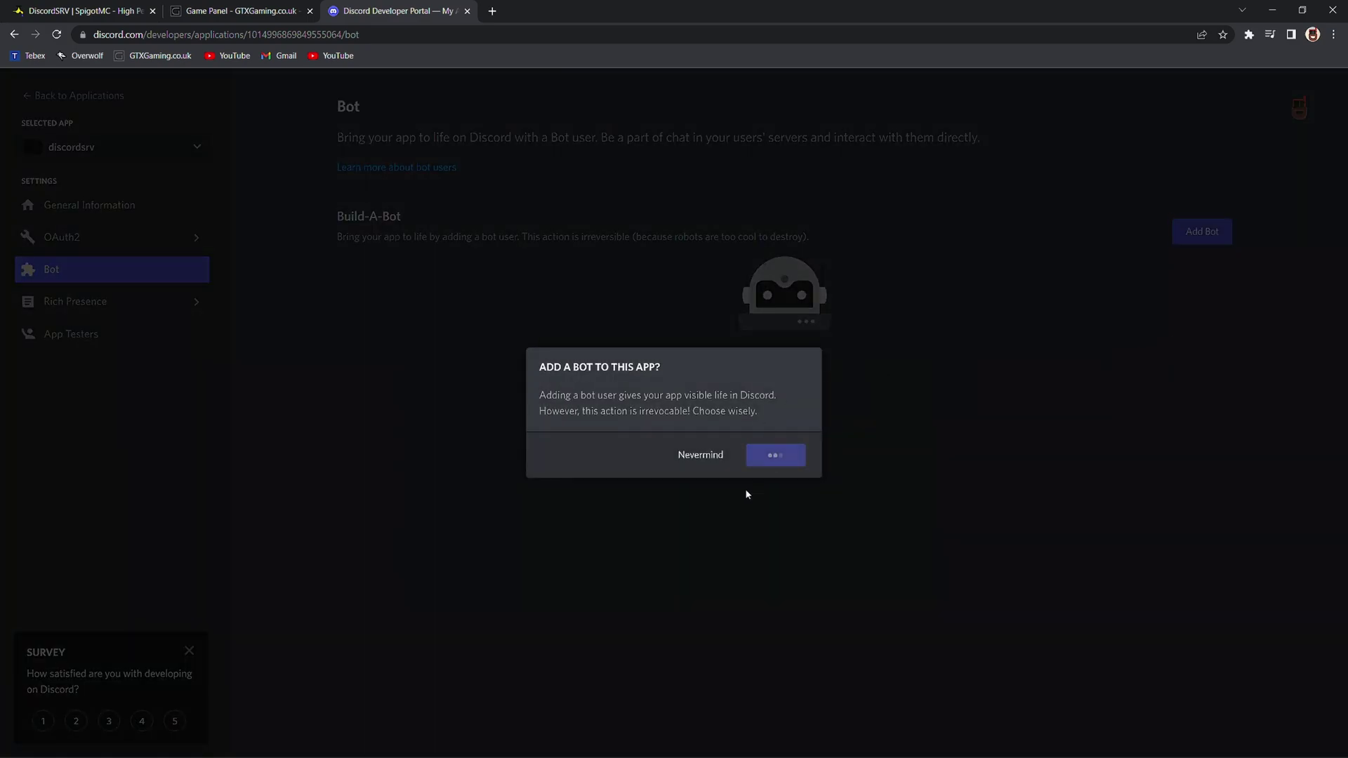
{"action": "scroll", "coordinate": [745, 489], "scroll_direction": "down", "scroll_amount": 5}
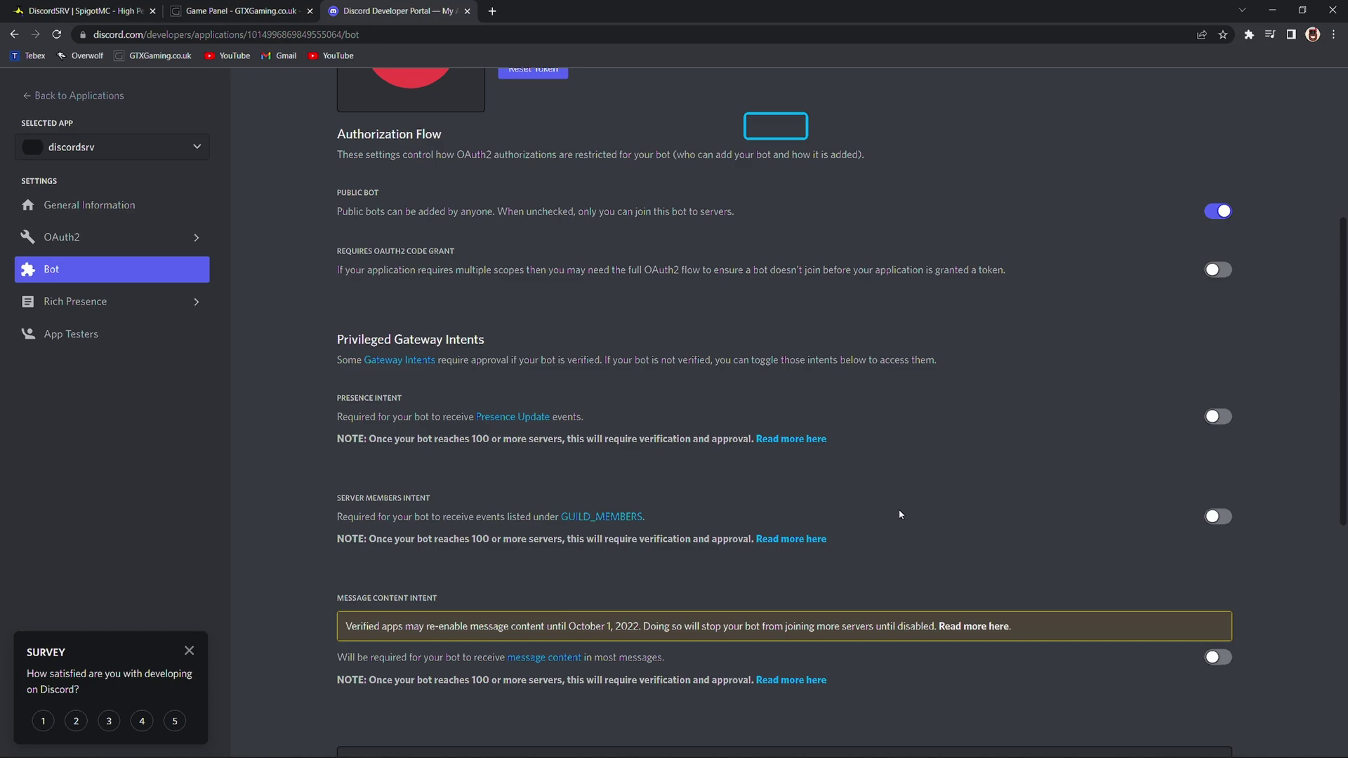
{"action": "left_click", "coordinate": [1219, 516]}
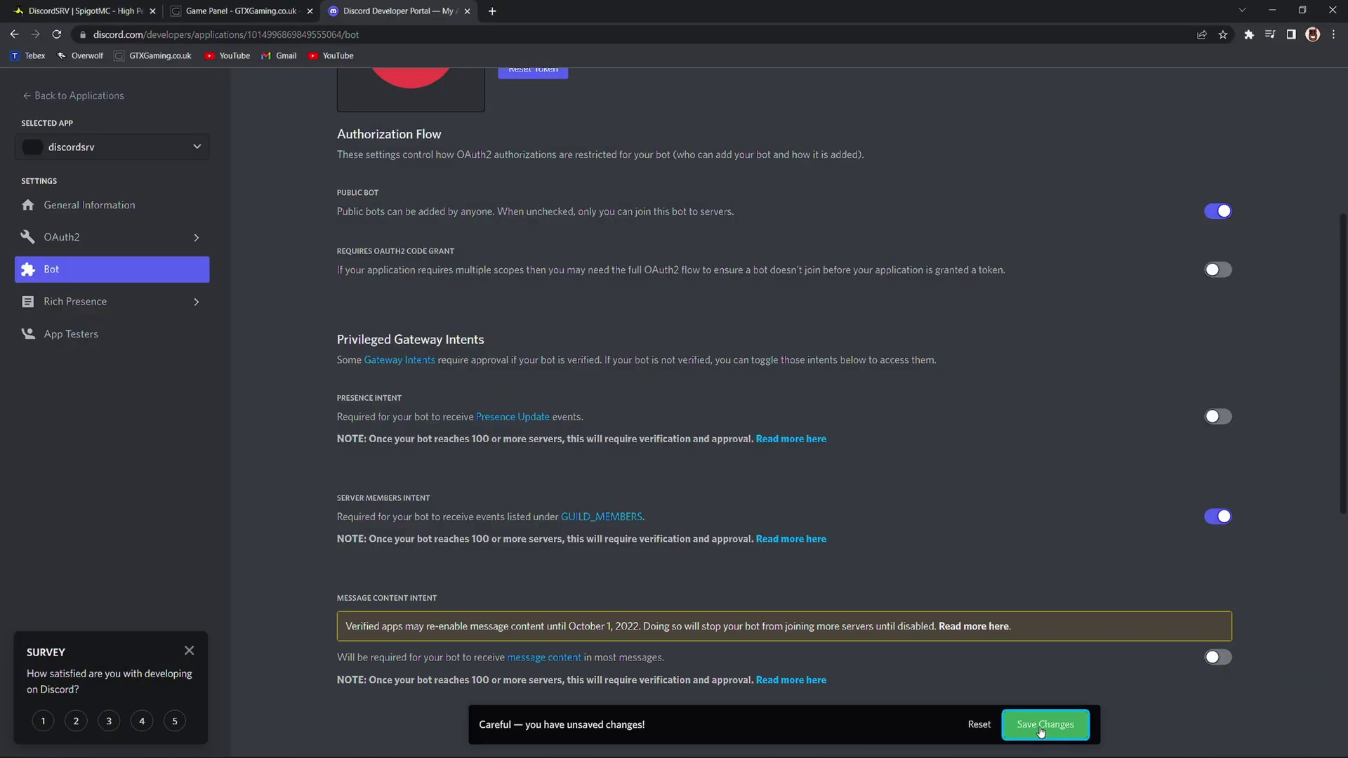
{"action": "left_click", "coordinate": [1042, 727]}
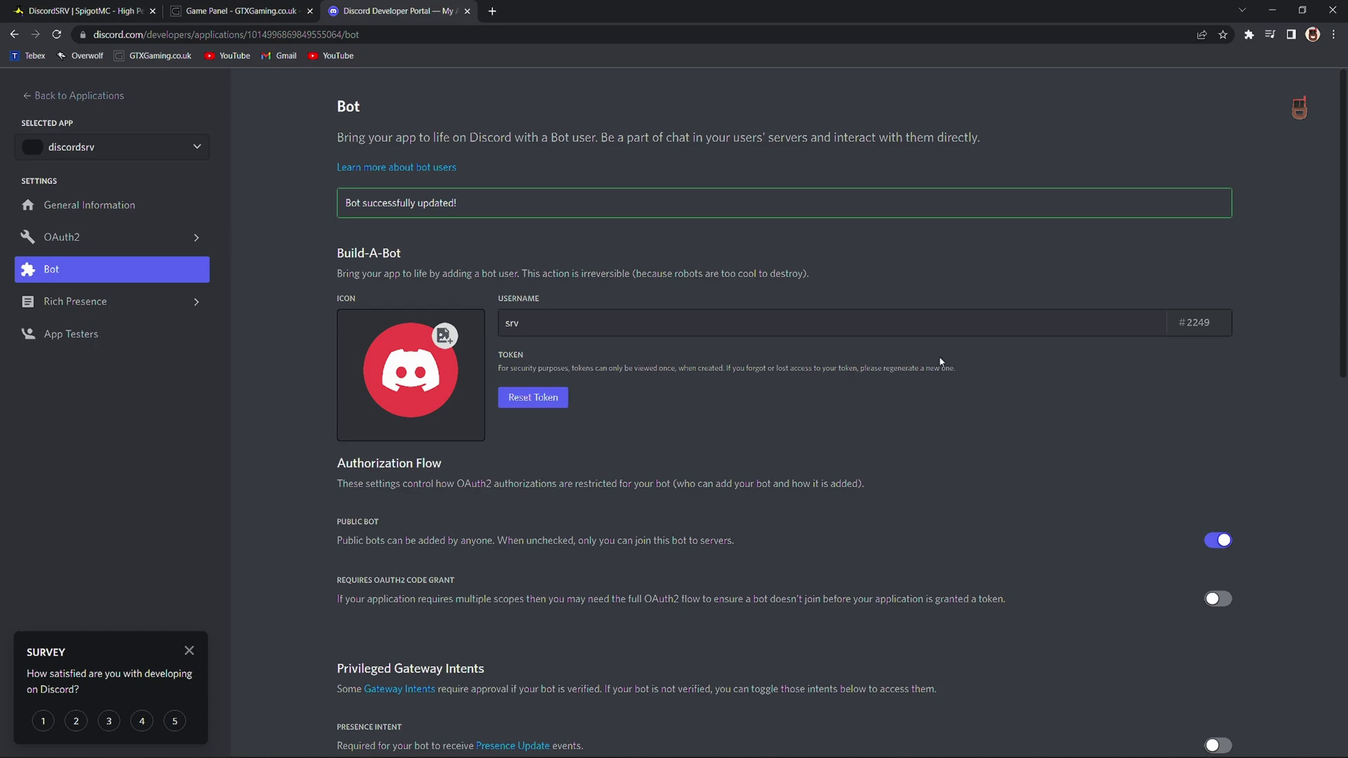
Step: Reset the srv bot's token, confirming with the two-factor code, and copy the new token
{"action": "left_click", "coordinate": [533, 397]}
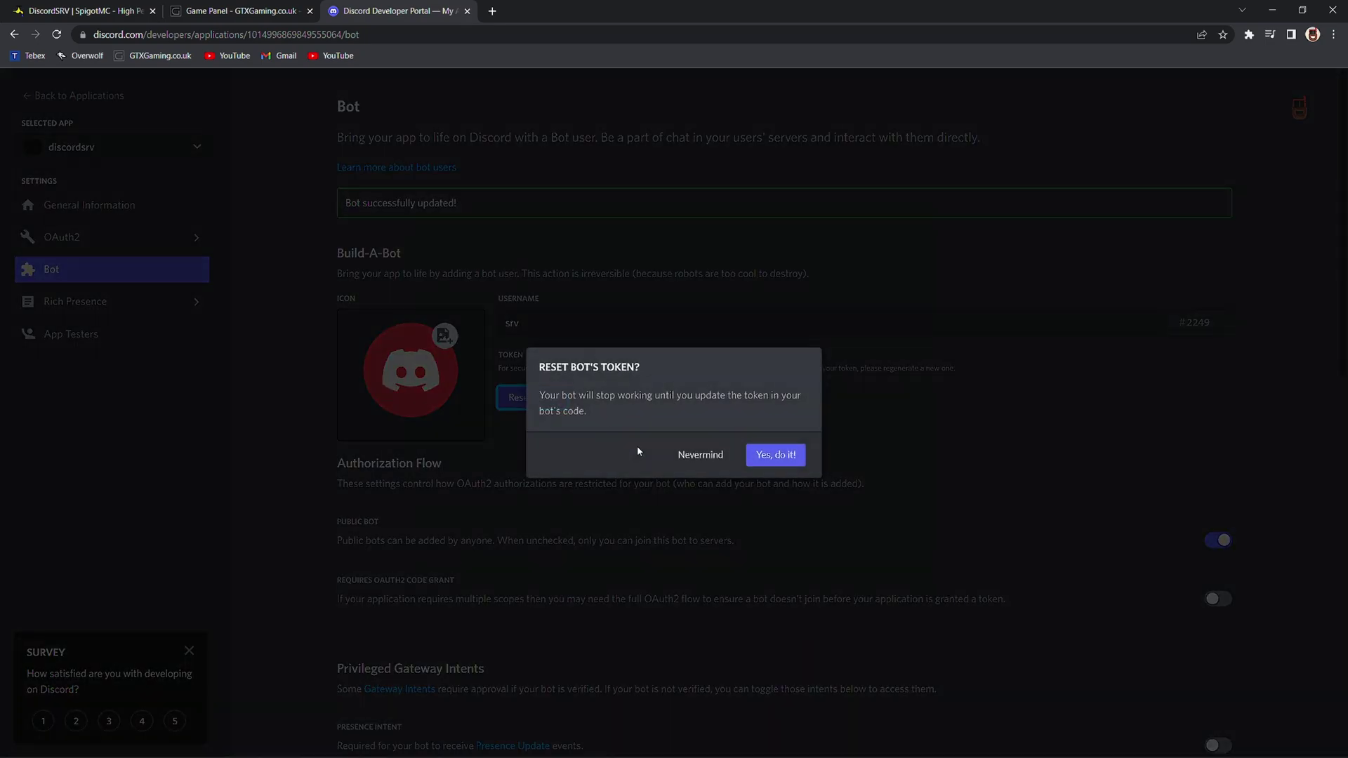
{"action": "left_click", "coordinate": [776, 456]}
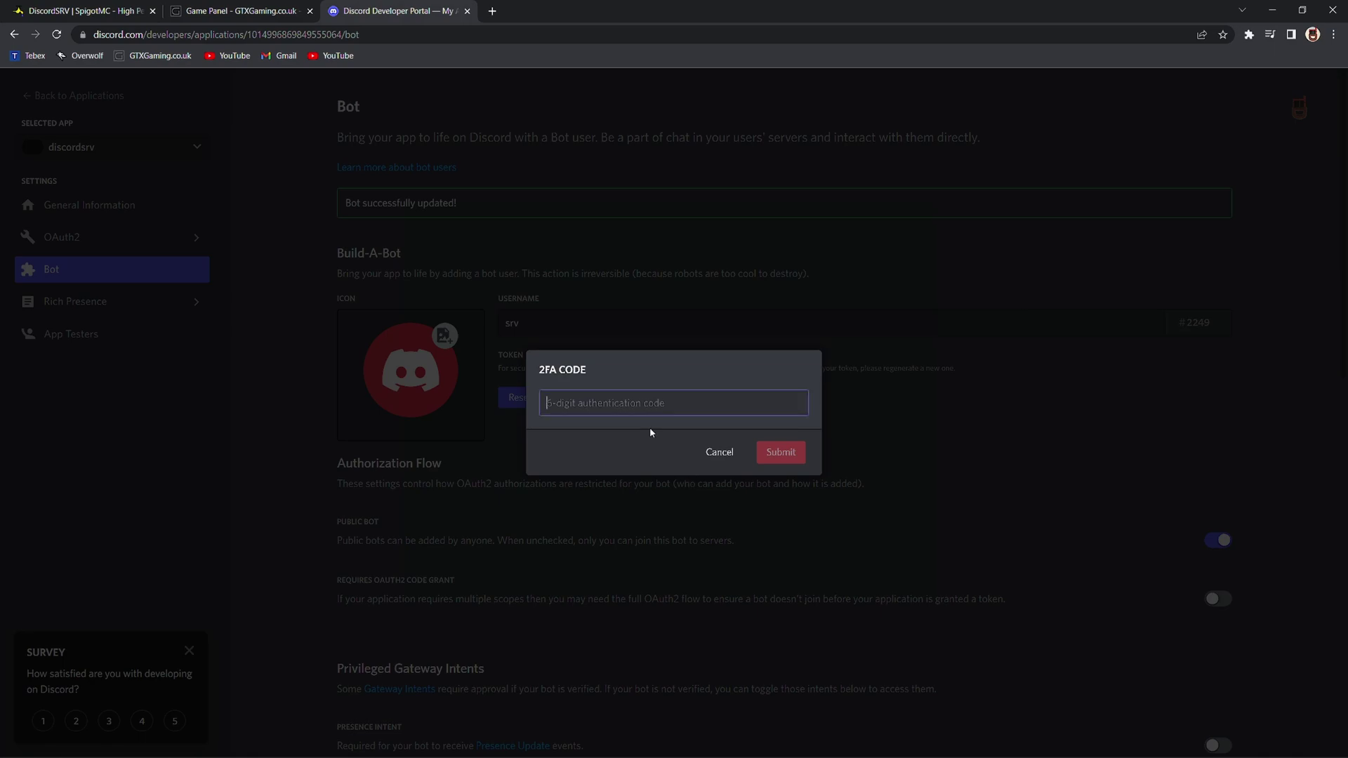
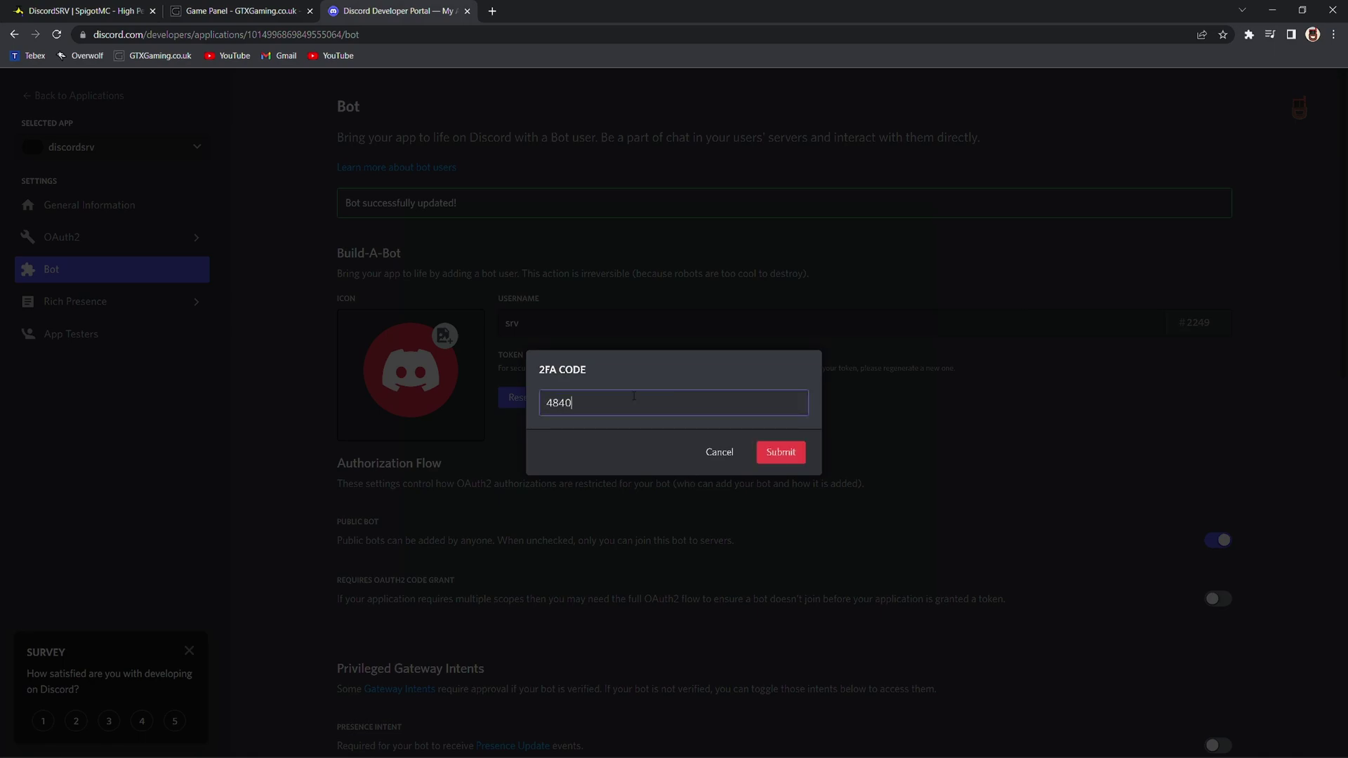
{"action": "left_click", "coordinate": [783, 456]}
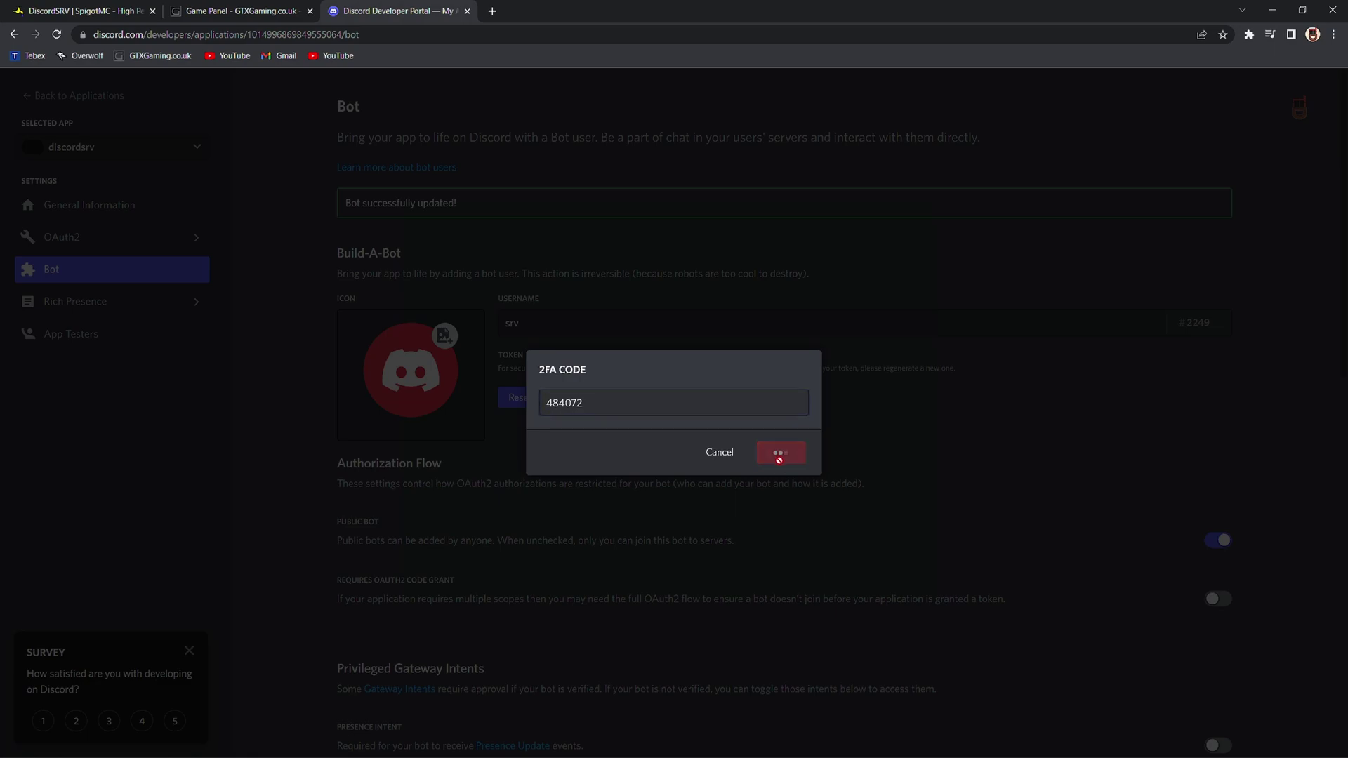
{"action": "left_click", "coordinate": [519, 413]}
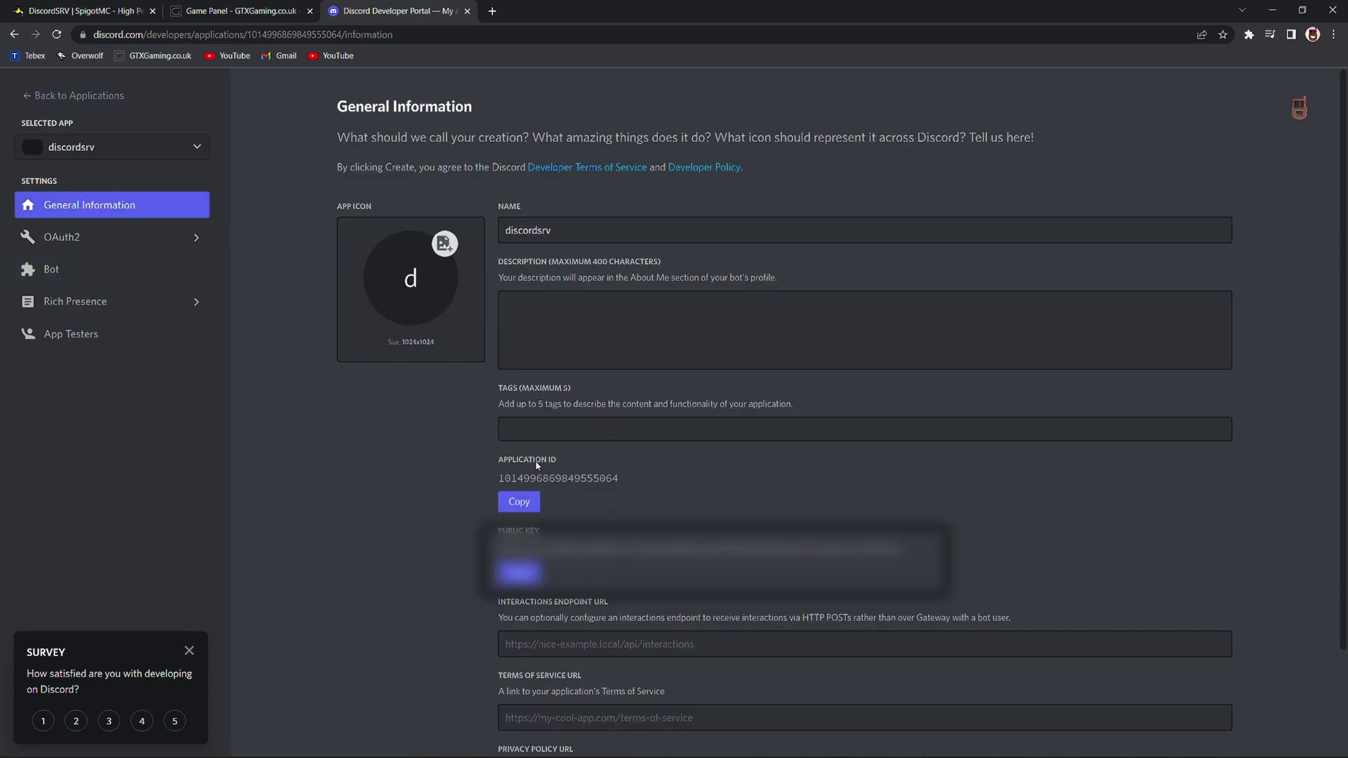
Step: Copy the discordsrv Application ID from the General Information page
{"action": "left_click", "coordinate": [519, 501]}
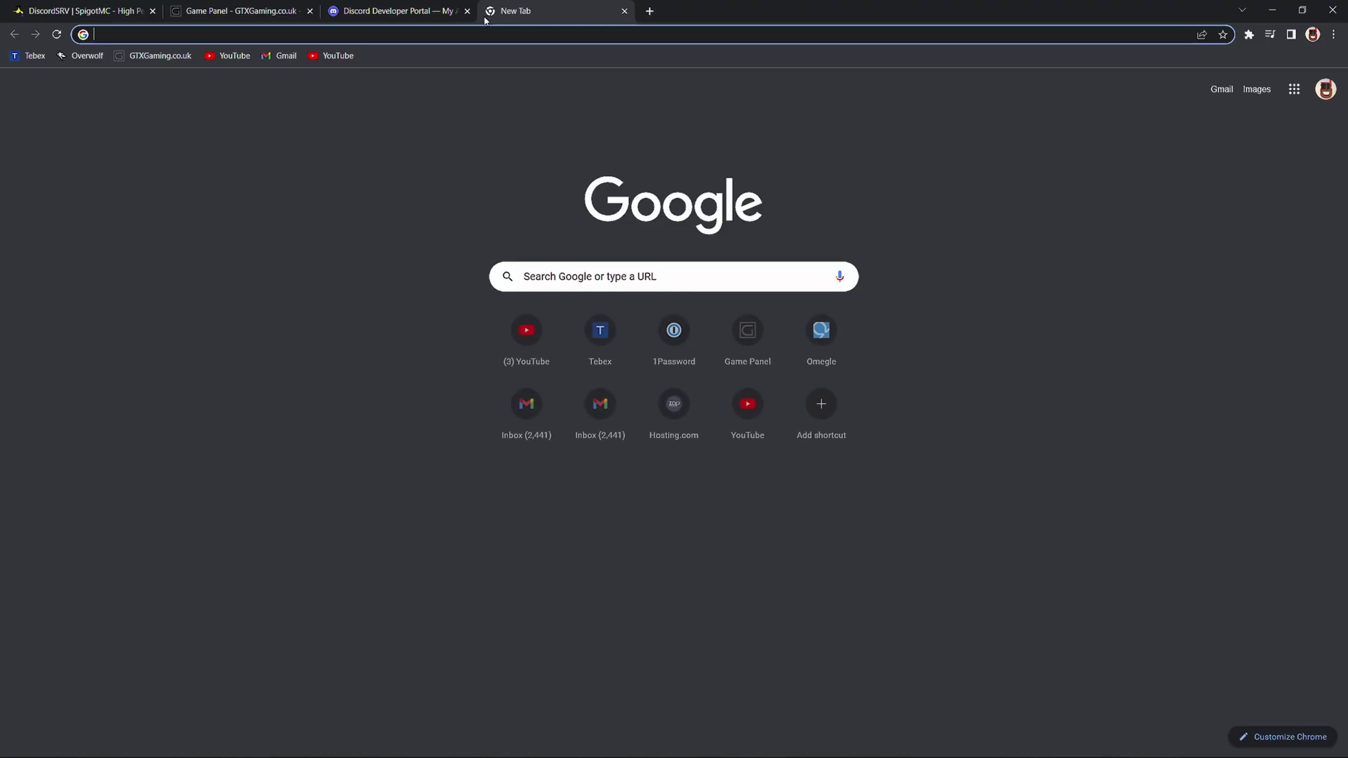
Step: Authorize the srv bot on Discord Standalone with Administrator via the OAuth2 link using the application ID
{"action": "key", "text": "ctrl+v"}
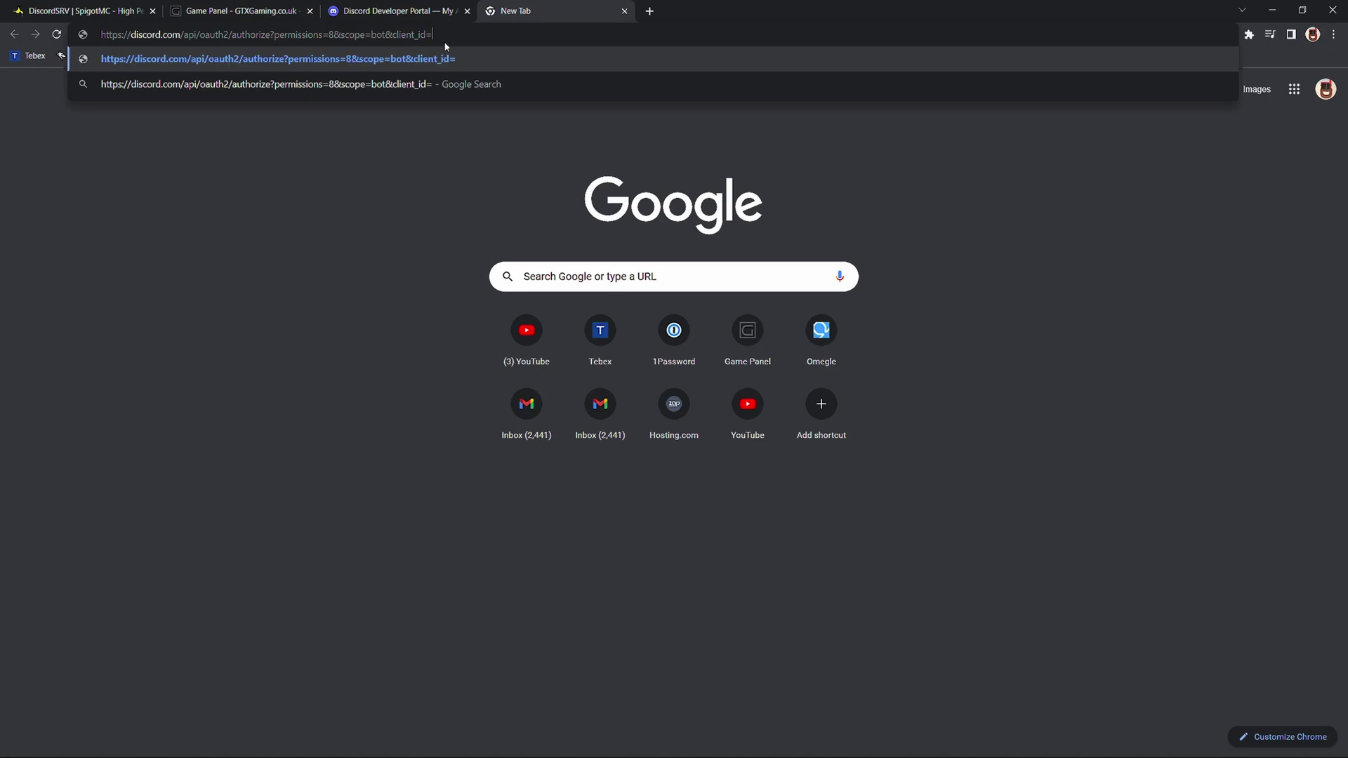
{"action": "key", "text": "alt+Tab"}
{"action": "right_click", "coordinate": [63, 76]}
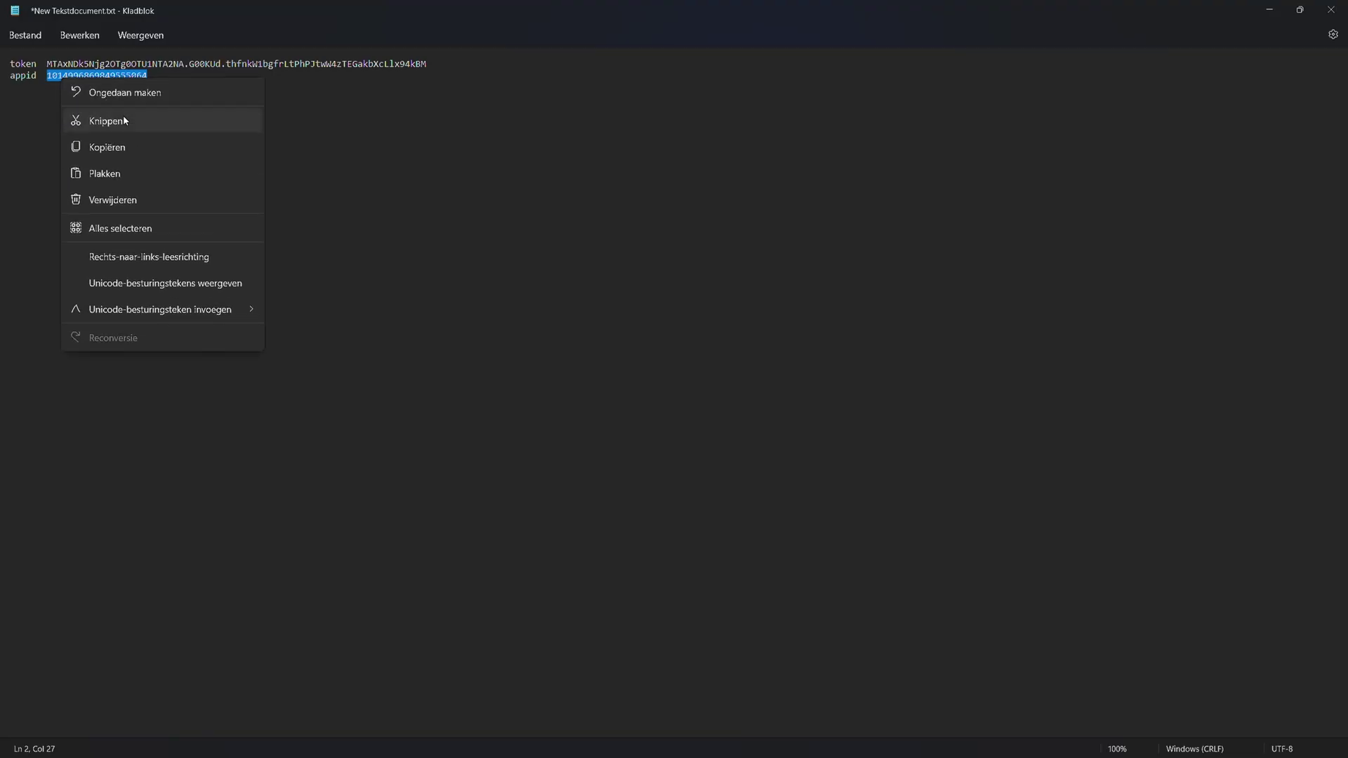
{"action": "left_click", "coordinate": [107, 147]}
{"action": "key", "text": "alt+Tab"}
{"action": "key", "text": "Return"}
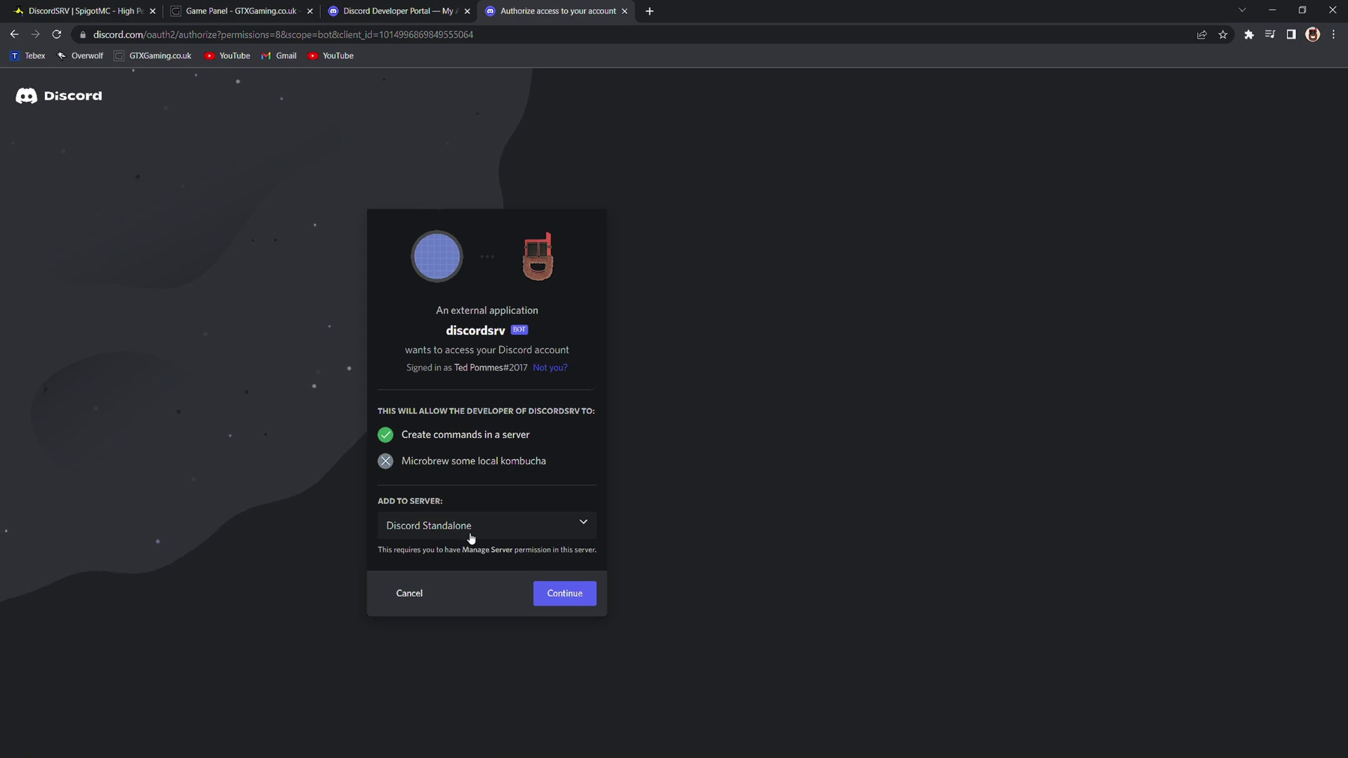
{"action": "left_click", "coordinate": [567, 595]}
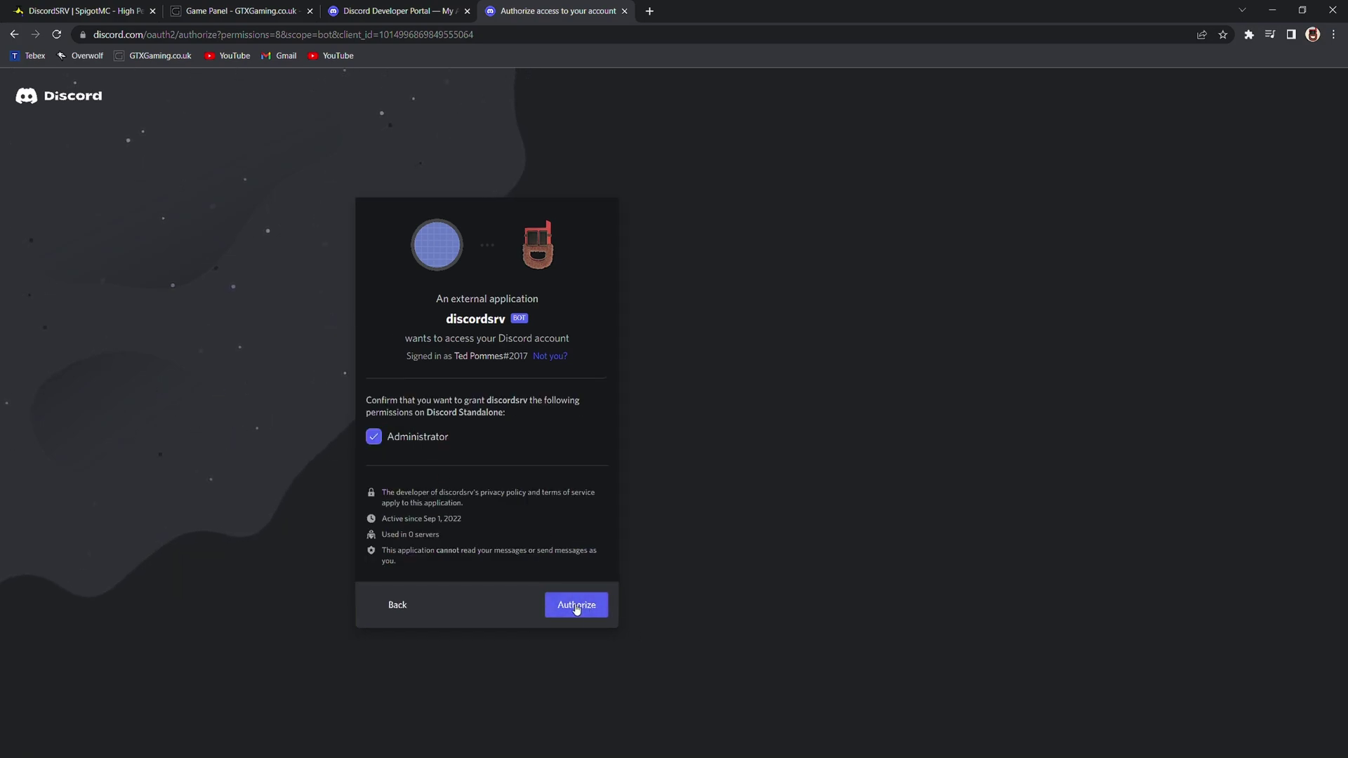
{"action": "left_click", "coordinate": [551, 604]}
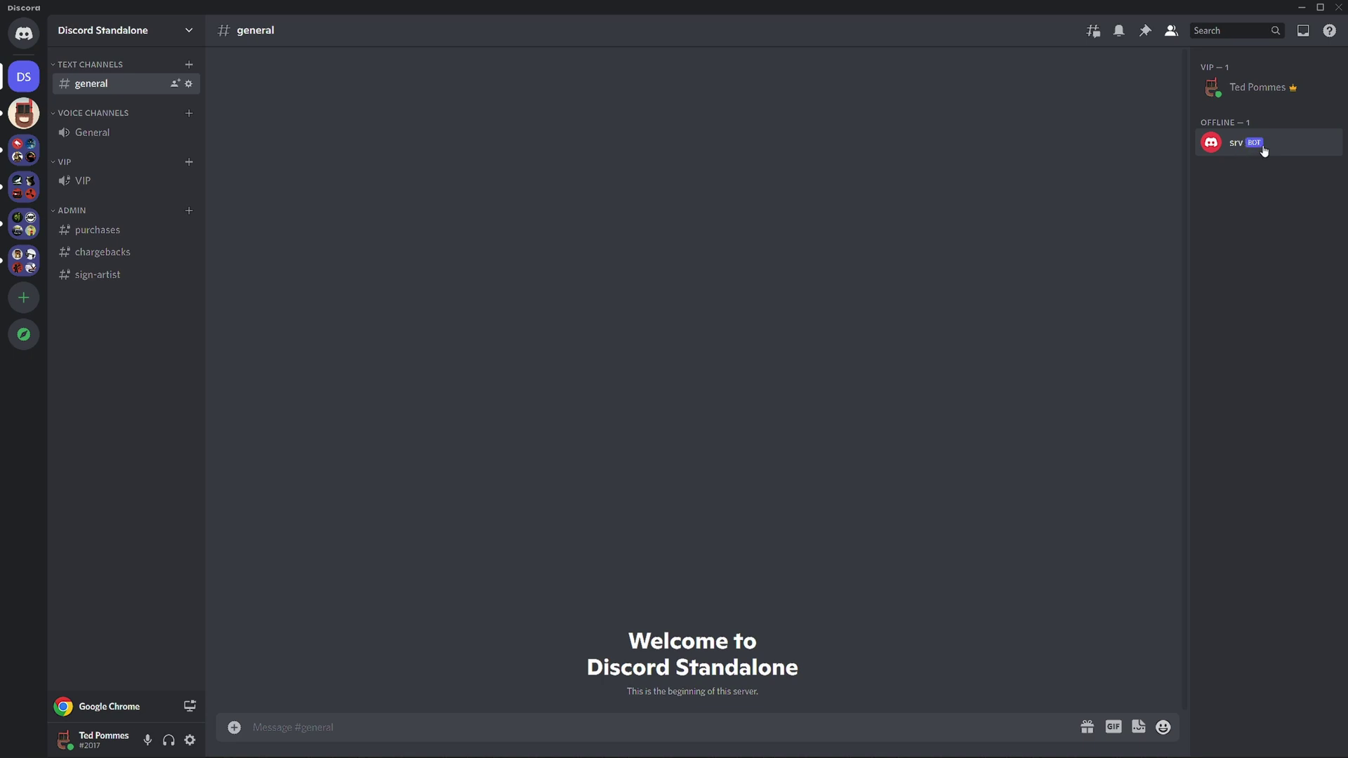
Step: Turn on Developer Mode in Discord's Advanced user settings
{"action": "left_click", "coordinate": [190, 741]}
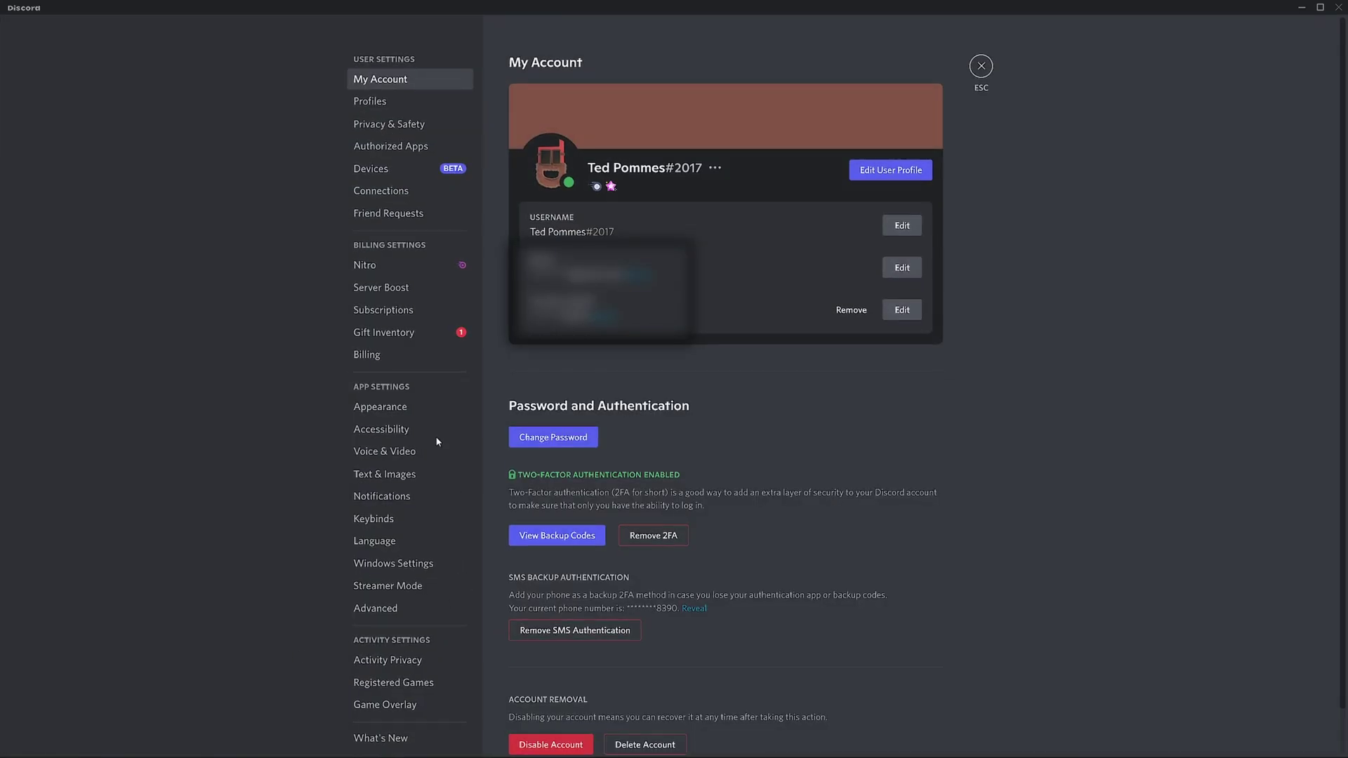
{"action": "scroll", "coordinate": [371, 422], "scroll_direction": "down", "scroll_amount": 3}
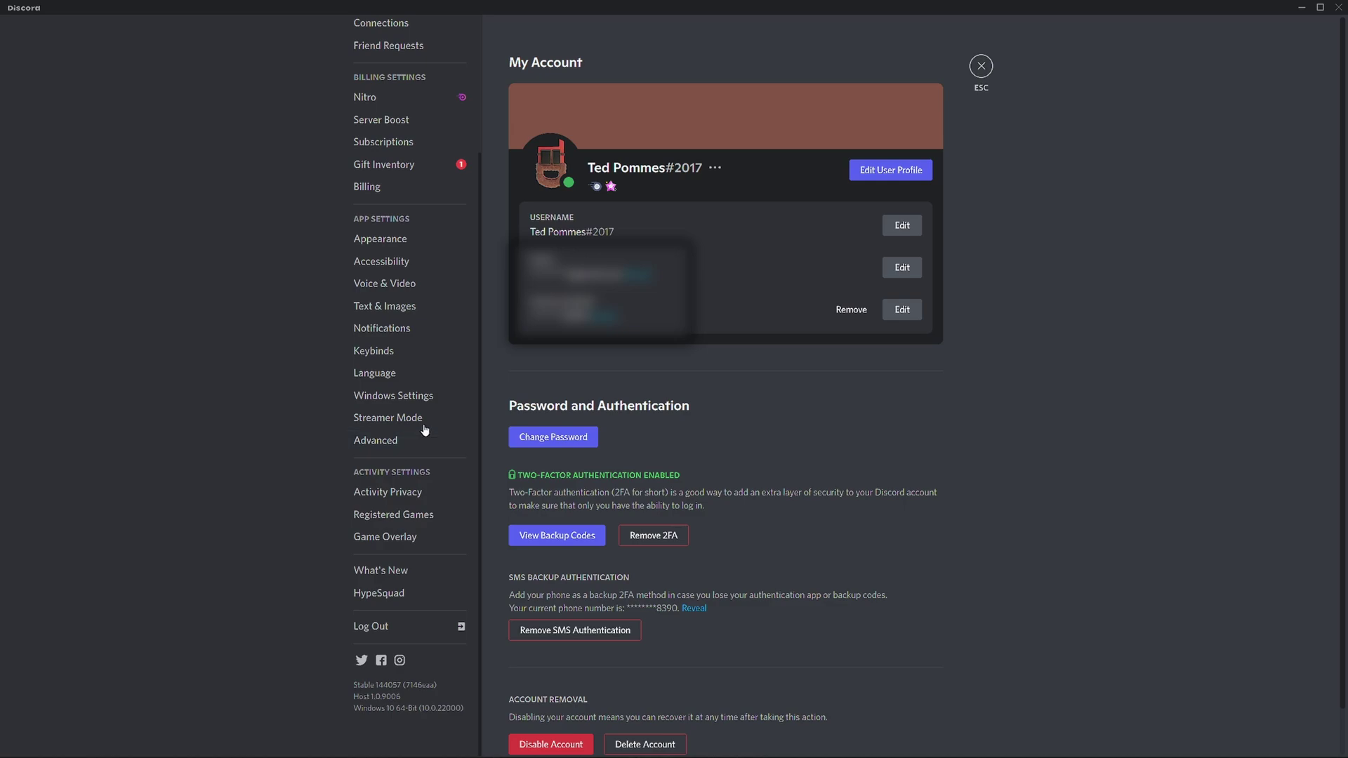
{"action": "left_click", "coordinate": [424, 439]}
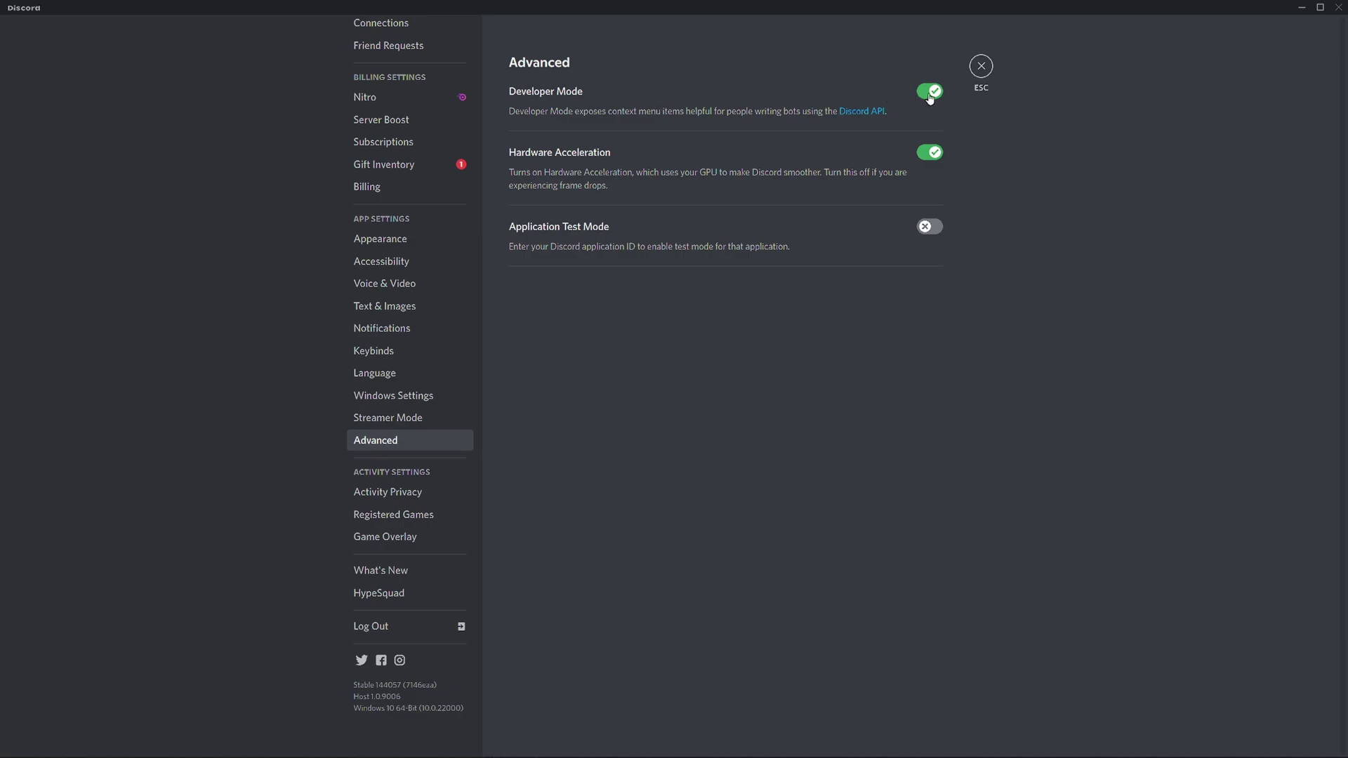
{"action": "left_click", "coordinate": [981, 66]}
Step: Copy the #general channel's ID and return to the DiscordSRV config
{"action": "right_click", "coordinate": [85, 87]}
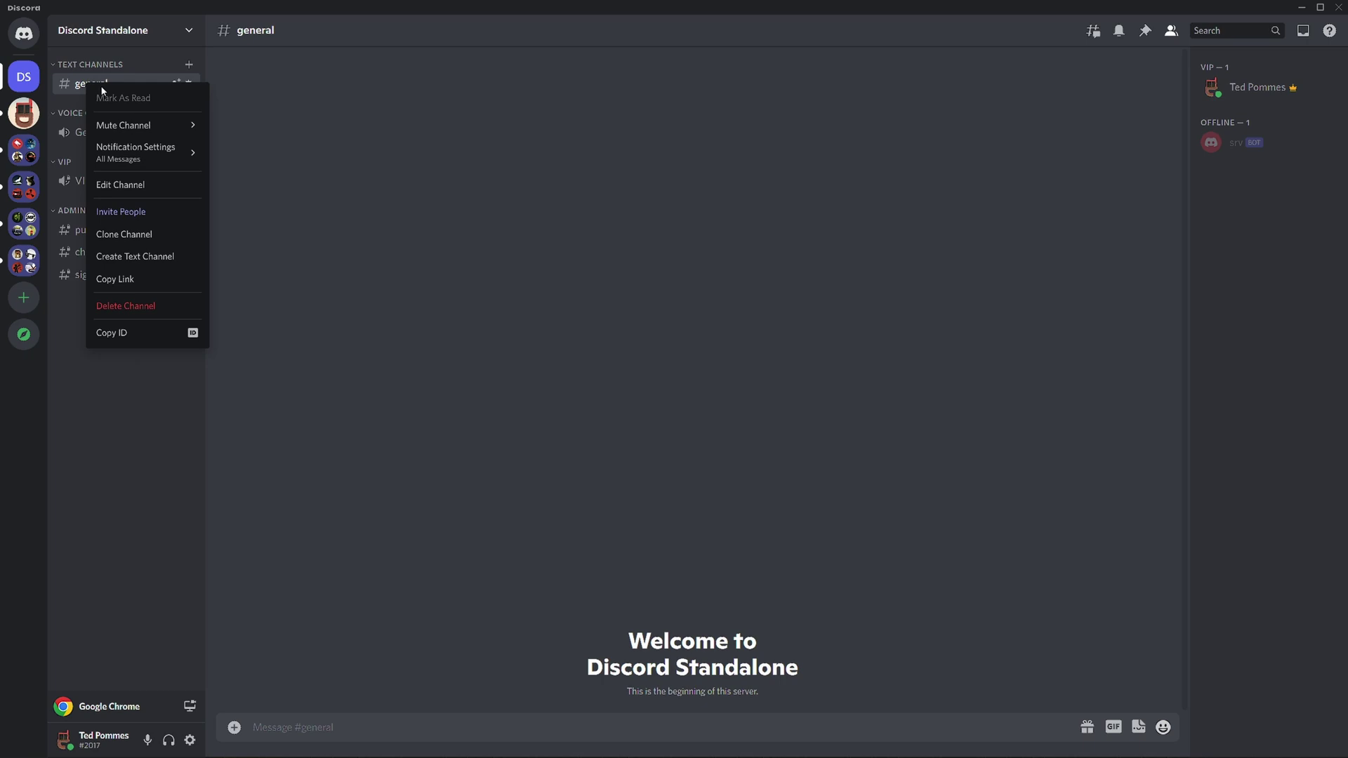
{"action": "left_click", "coordinate": [107, 335]}
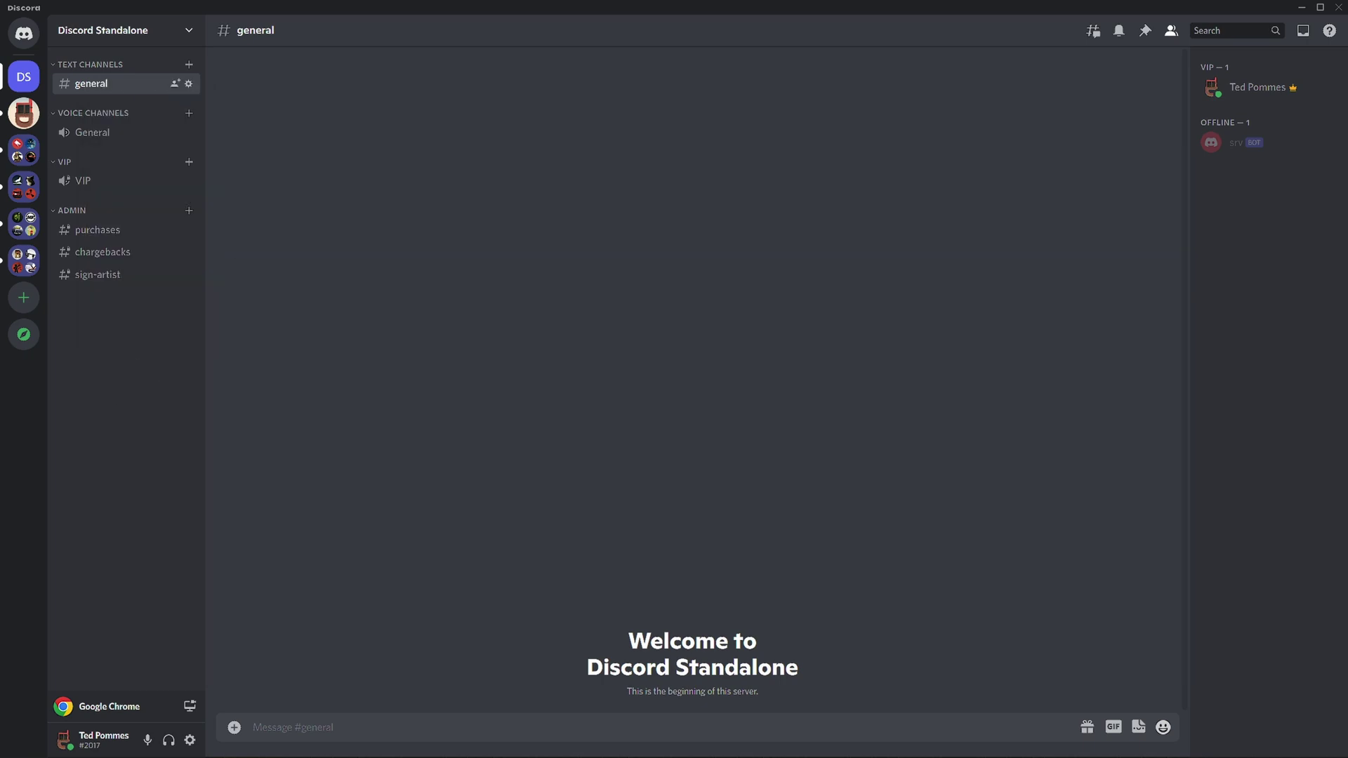
{"action": "key", "text": "alt+Tab"}
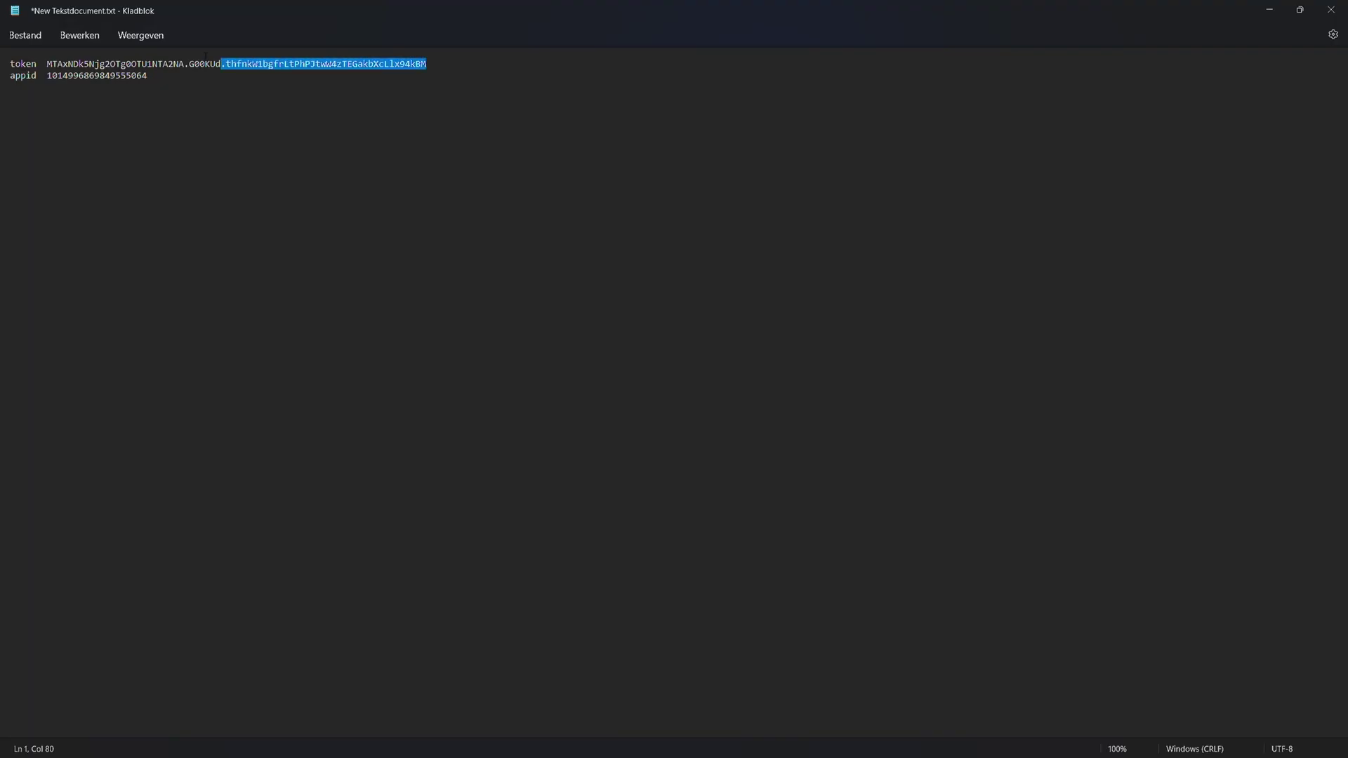
Step: Select the saved bot token in DiscordSRV's config.yml for copying
{"action": "left_click_drag", "start_coordinate": [302, 64], "coordinate": [46, 64]}
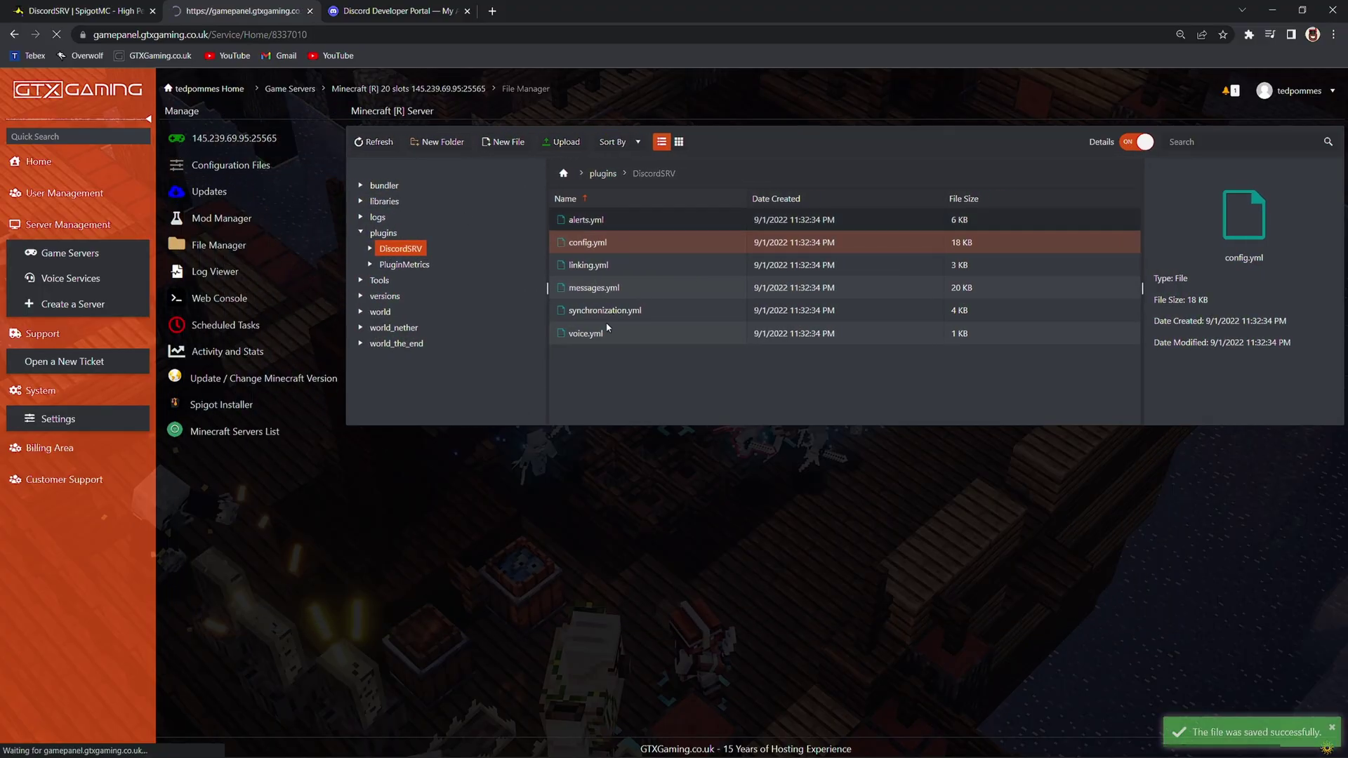
Step: Start the Minecraft server and check the console for Discord Standalone, its text channels and the console-channel warning
{"action": "left_click", "coordinate": [176, 140]}
{"action": "left_click", "coordinate": [368, 396]}
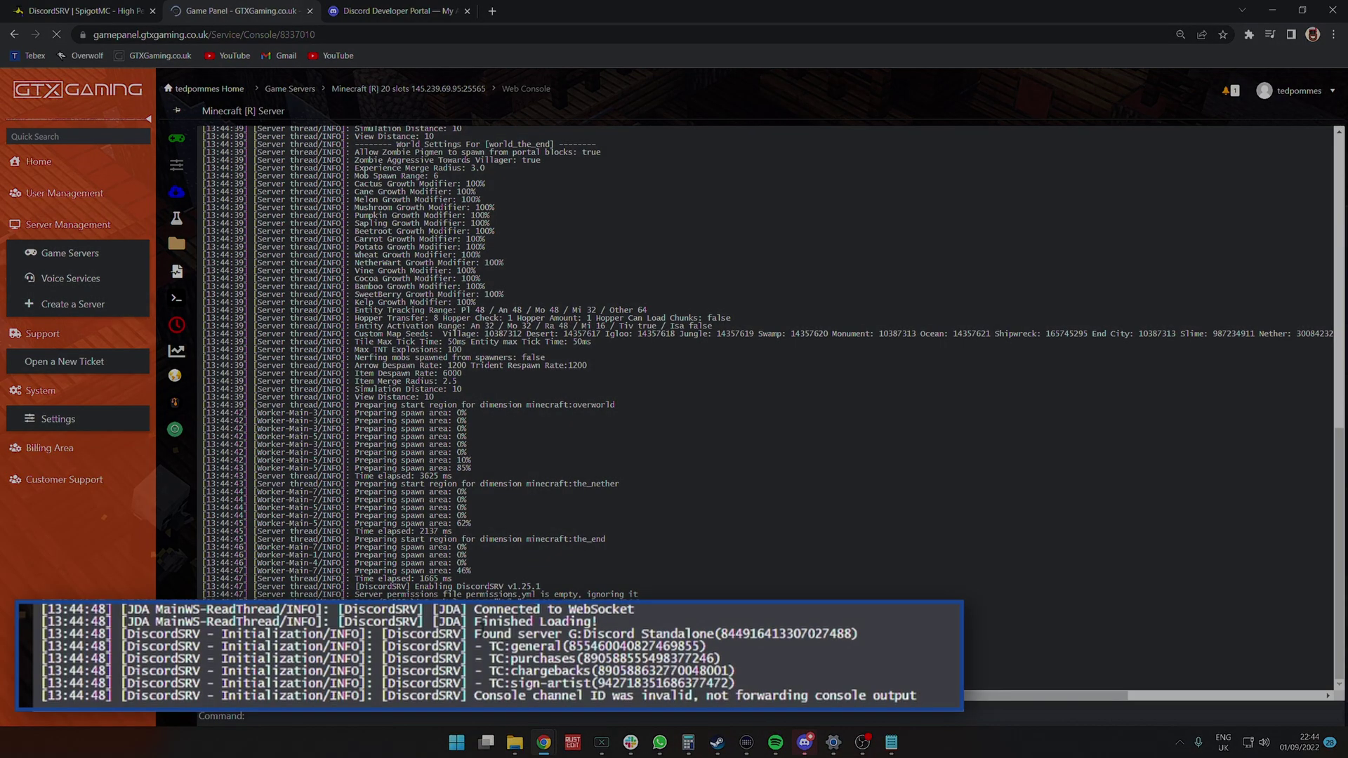
{"action": "left_click_drag", "start_coordinate": [476, 633], "coordinate": [792, 687]}
{"action": "left_click", "coordinate": [813, 664]}
{"action": "left_click_drag", "start_coordinate": [477, 696], "coordinate": [938, 702]}
{"action": "left_click", "coordinate": [938, 702]}
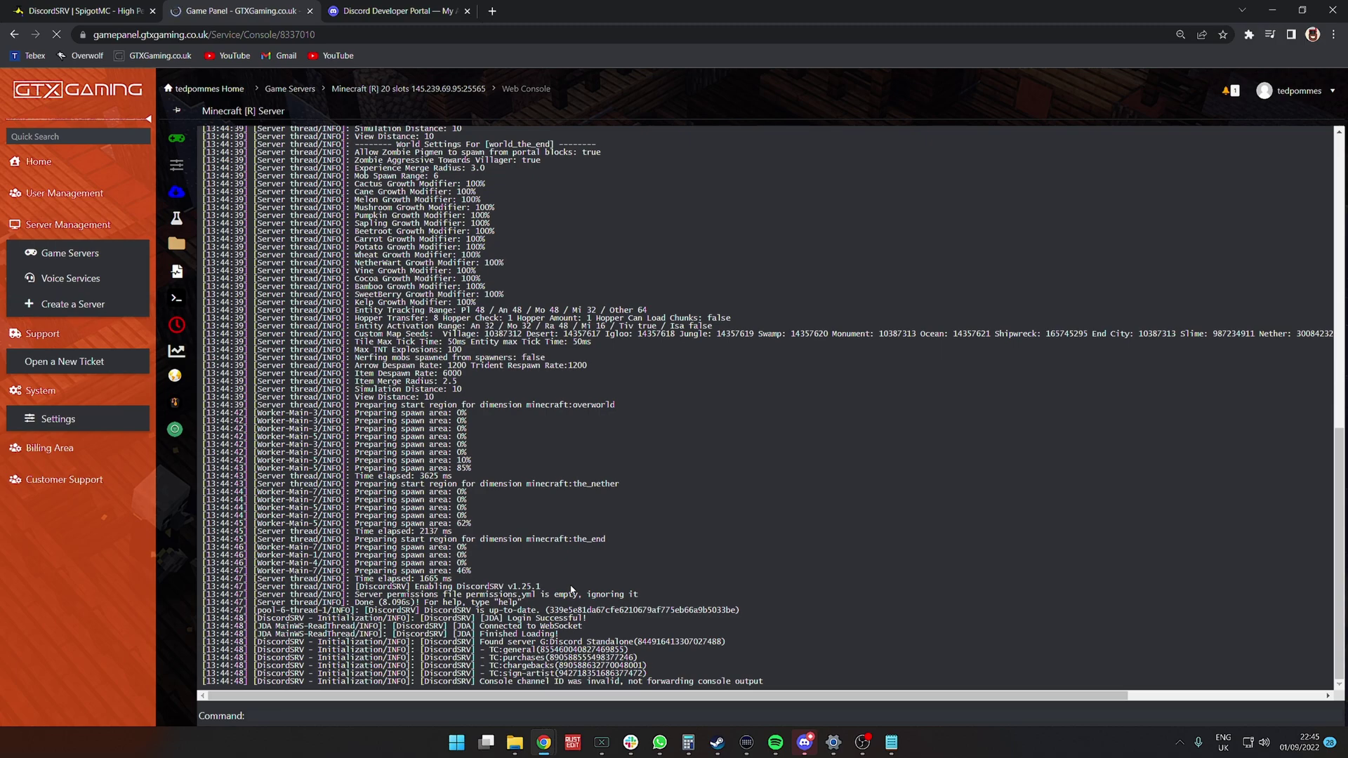
Step: Check Discord #general for the bot's 'Server has started' message
{"action": "left_click", "coordinate": [805, 743]}
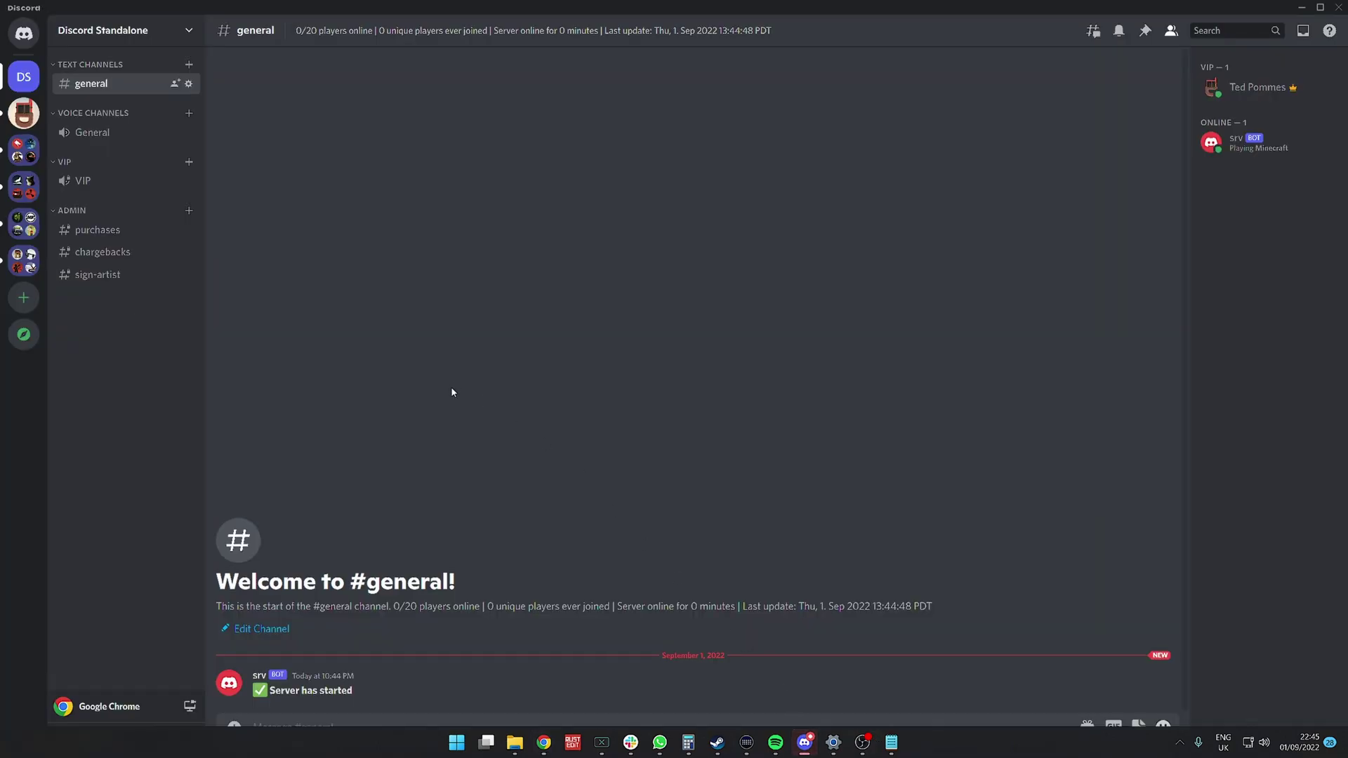
{"action": "left_click_drag", "start_coordinate": [270, 691], "coordinate": [353, 691]}
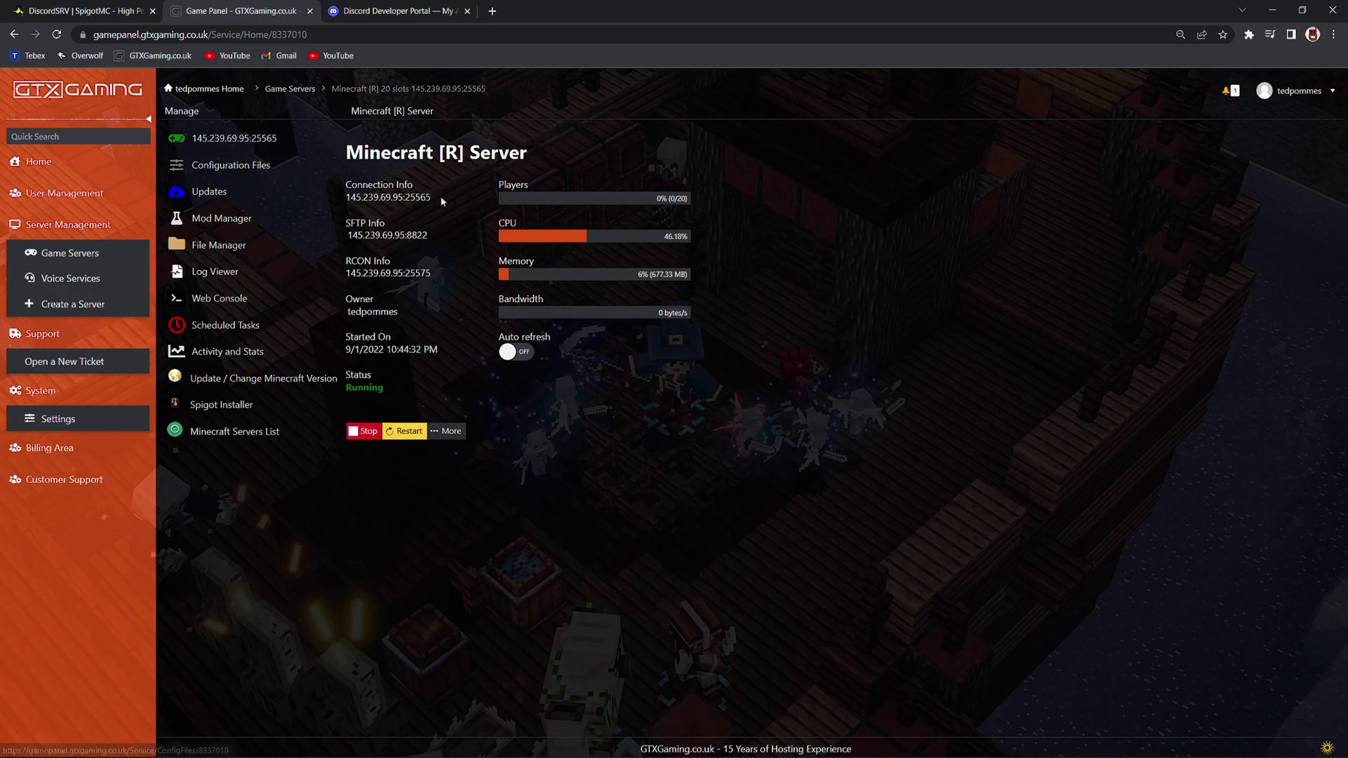
Step: Join the server at 145.239.69.95:25565 and send /discord in chat
{"action": "left_click_drag", "start_coordinate": [442, 200], "coordinate": [345, 198]}
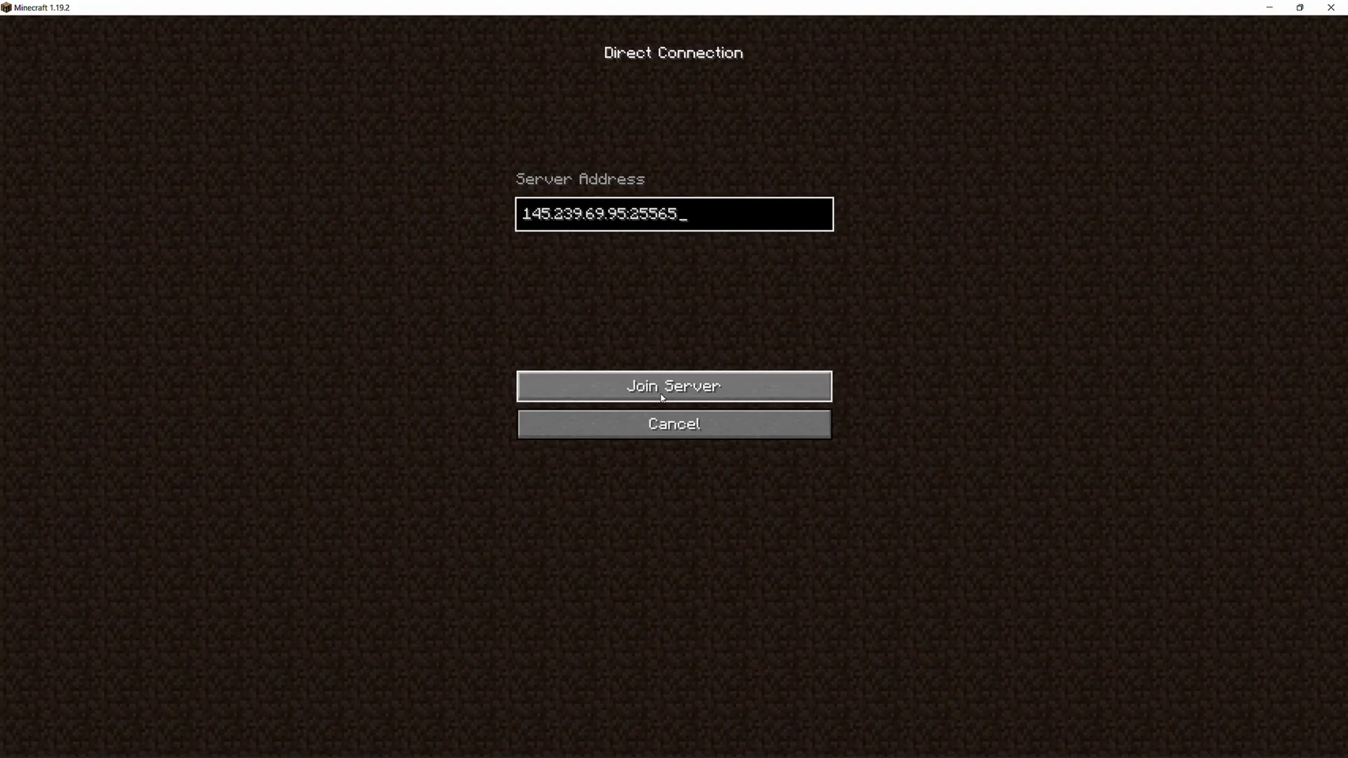
{"action": "left_click", "coordinate": [536, 390]}
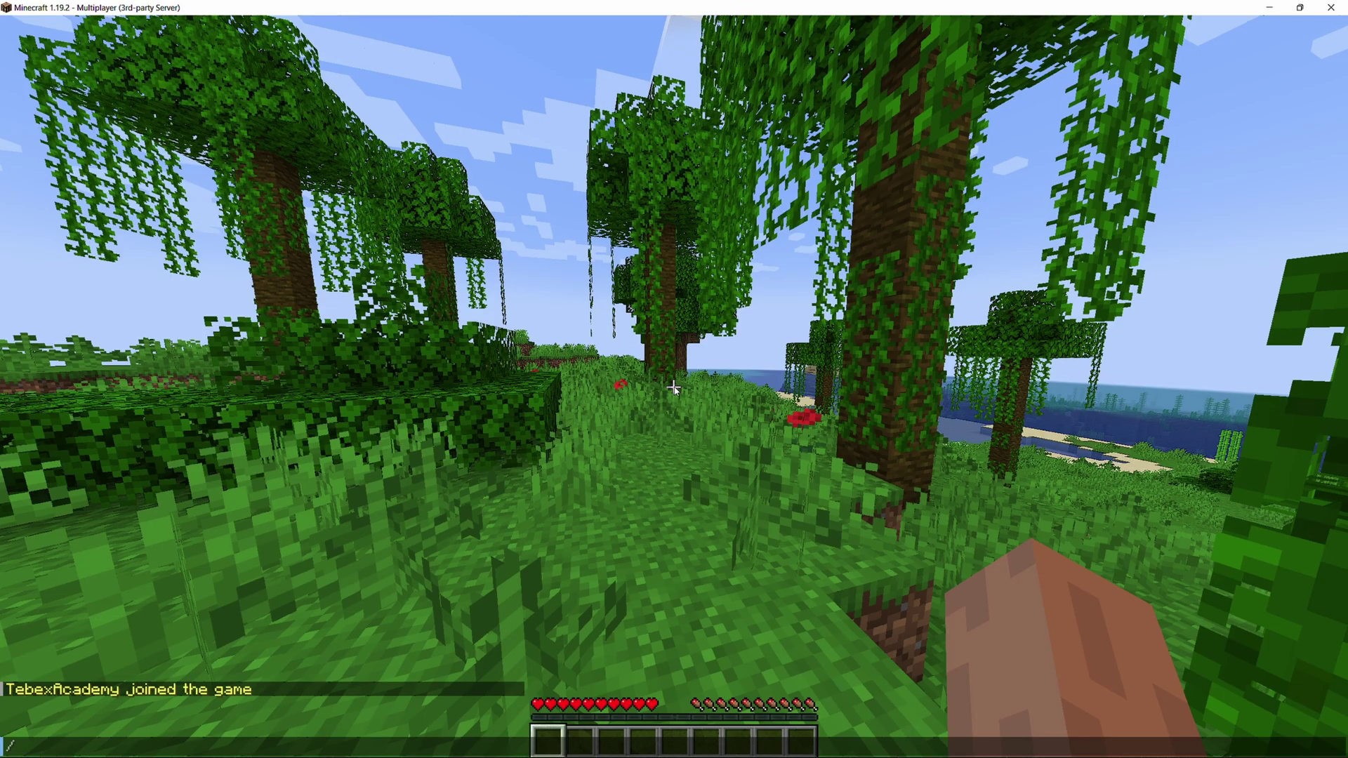
{"action": "type", "text": "discord"}
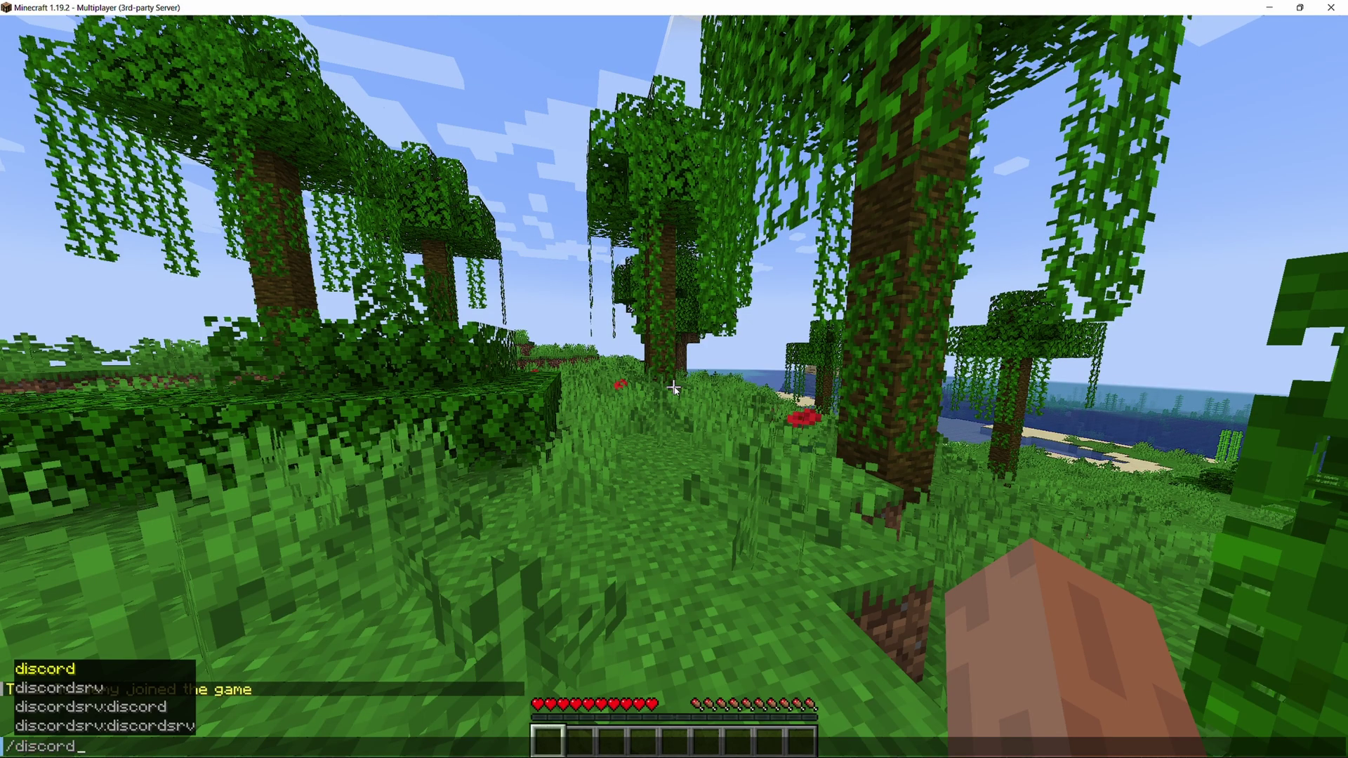
{"action": "key", "text": "Return"}
{"action": "key", "text": "t"}
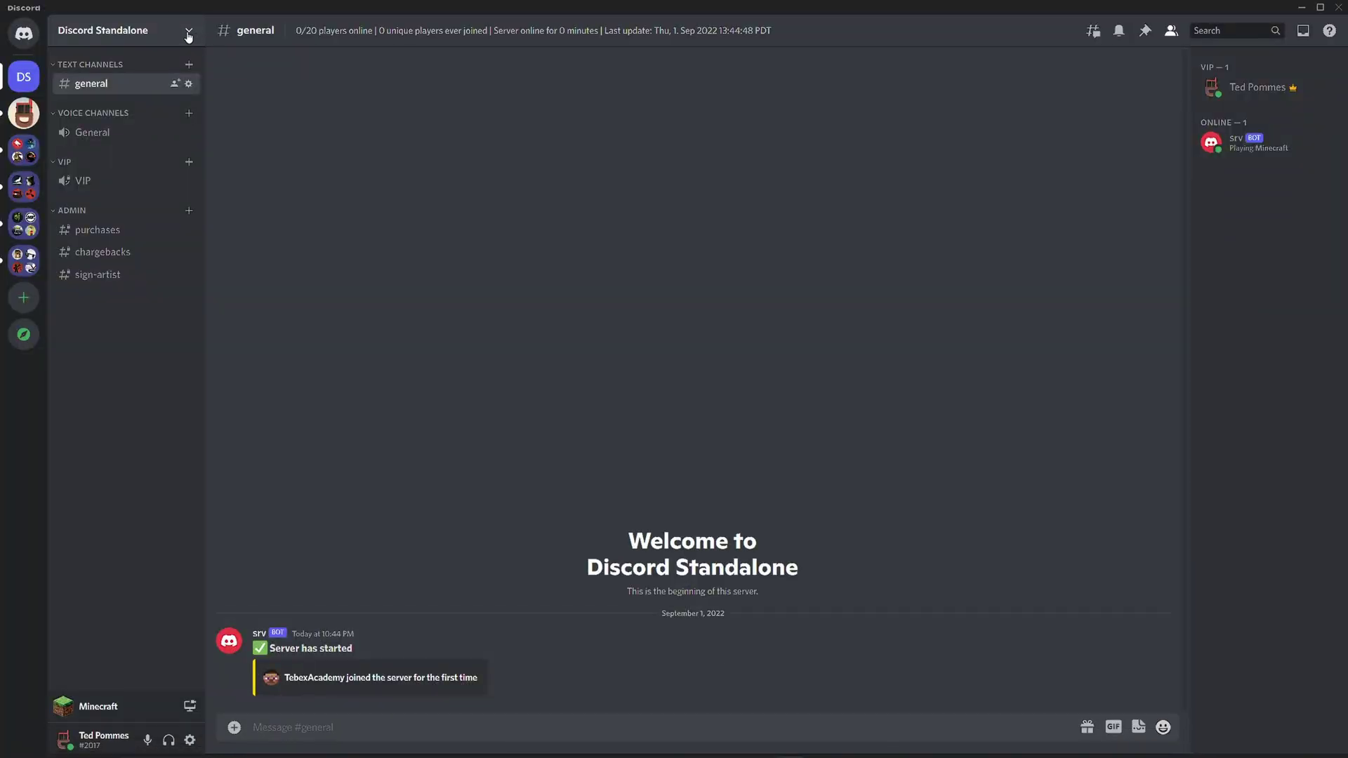
Step: Generate a Discord Standalone invite link set to expire Never and copy it
{"action": "left_click", "coordinate": [189, 32]}
{"action": "left_click", "coordinate": [113, 97]}
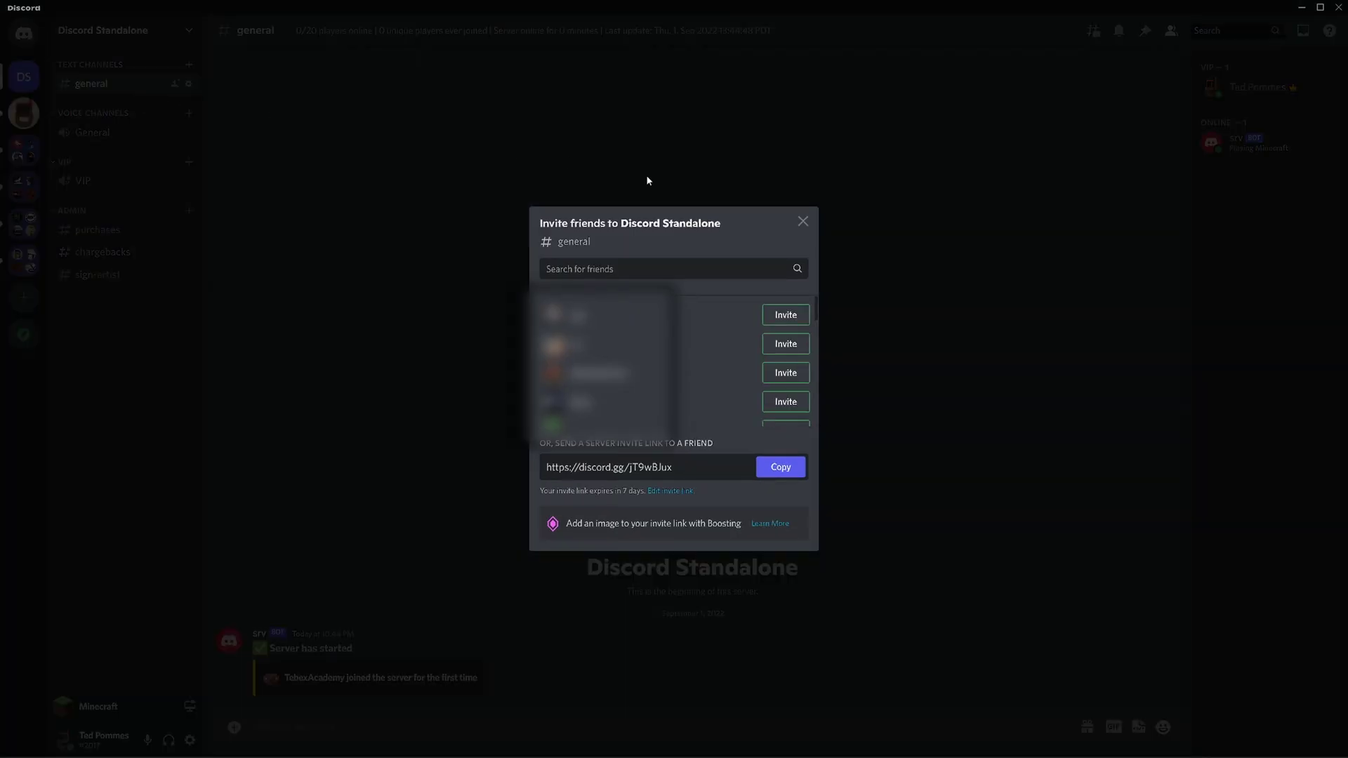
{"action": "left_click", "coordinate": [671, 491]}
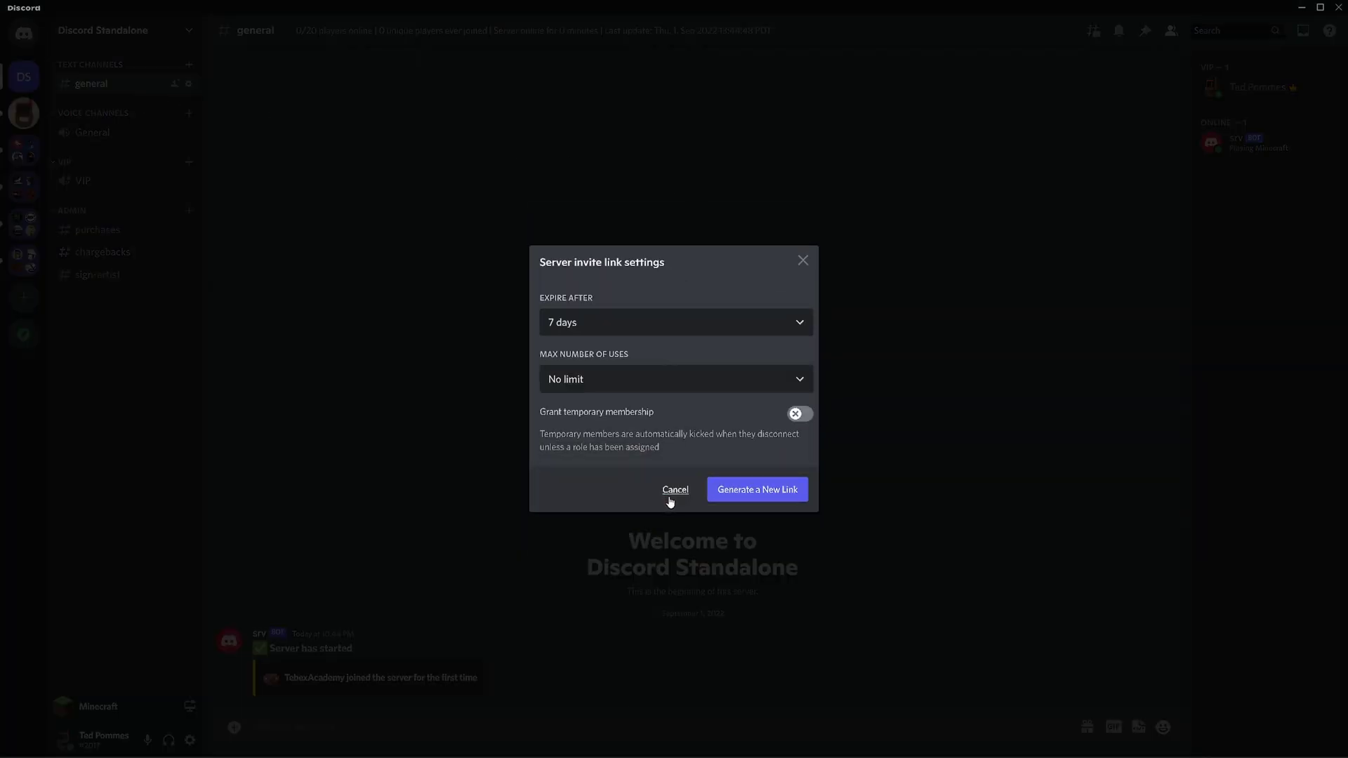
{"action": "left_click", "coordinate": [758, 325]}
{"action": "left_click", "coordinate": [566, 509]}
{"action": "left_click", "coordinate": [752, 492]}
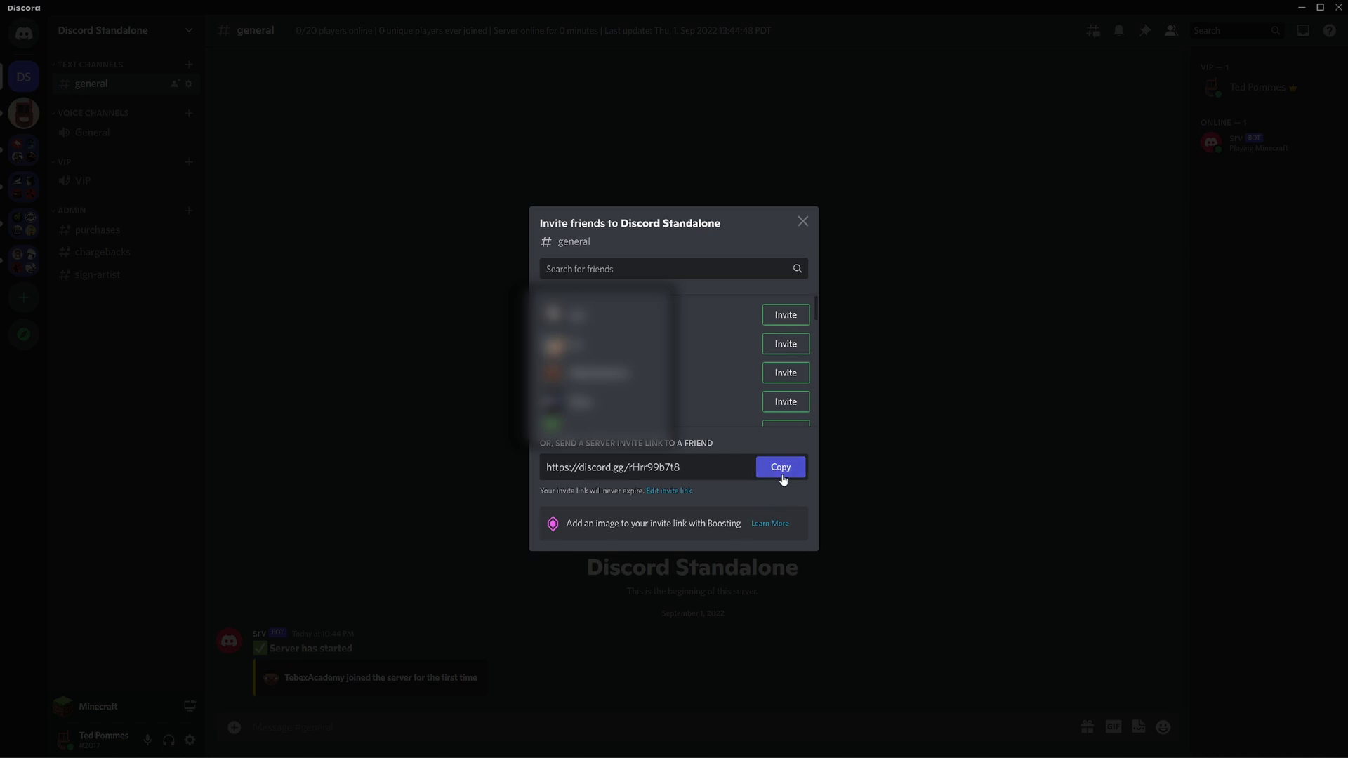
{"action": "left_click", "coordinate": [777, 469]}
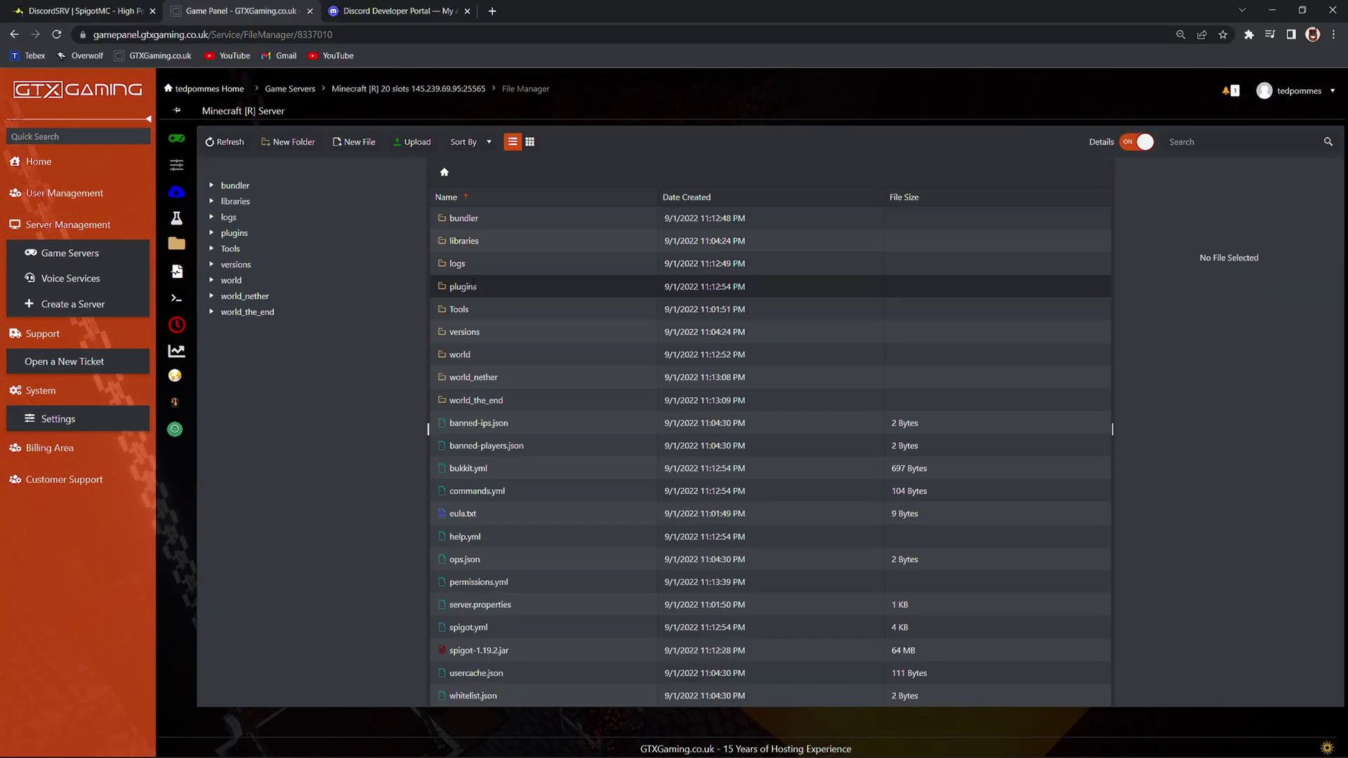
Step: Replace DiscordInviteLink in config.yml with the new invite and save, then send 'hello' in game chat
{"action": "left_click", "coordinate": [548, 287]}
{"action": "double_click", "coordinate": [469, 243]}
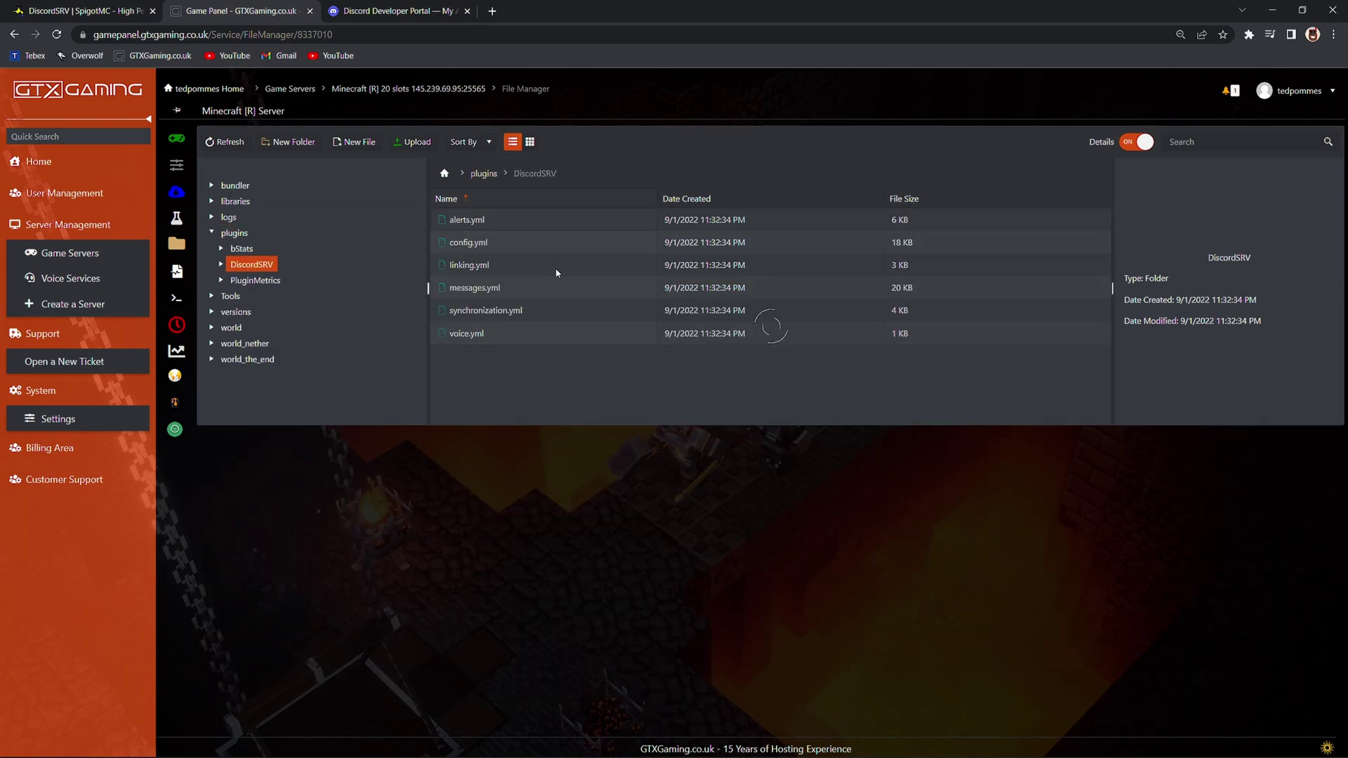
{"action": "double_click", "coordinate": [453, 243]}
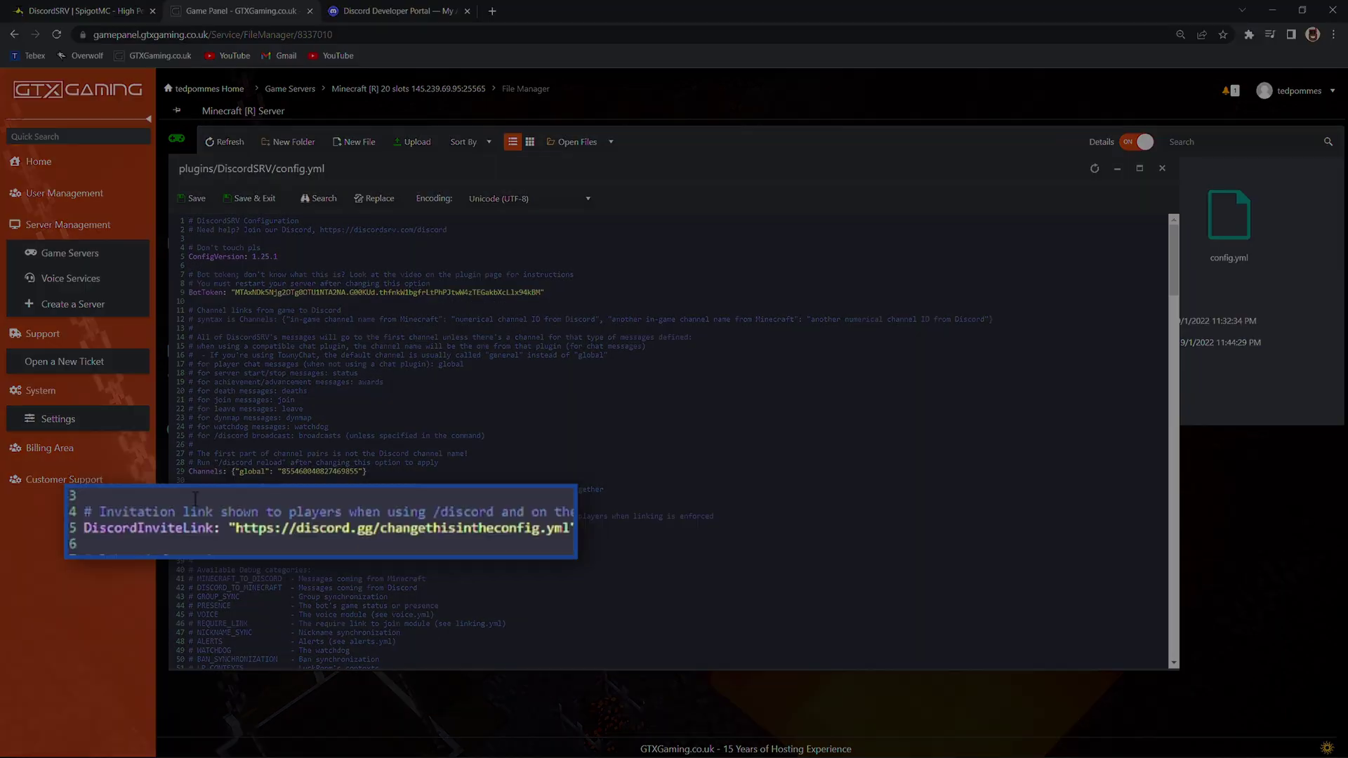
{"action": "left_click_drag", "start_coordinate": [274, 526], "coordinate": [461, 526]}
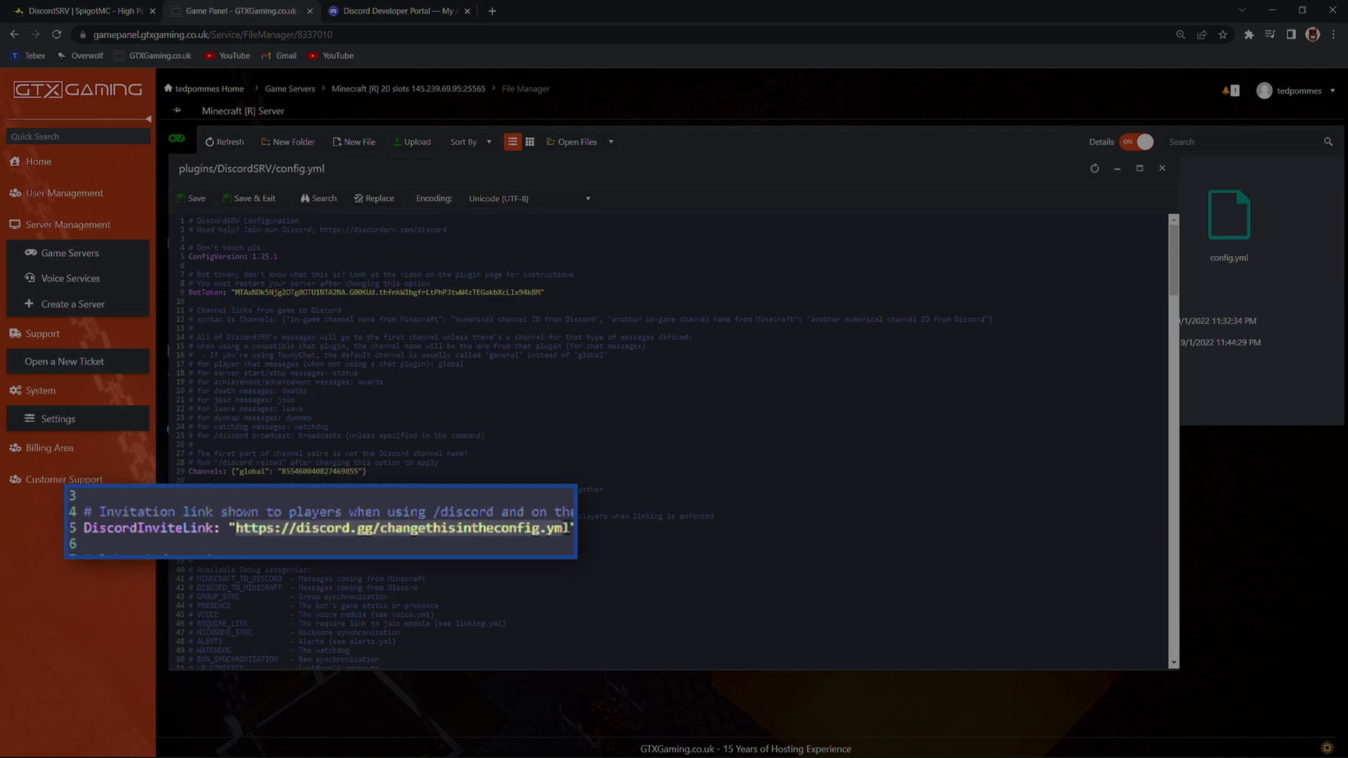
{"action": "key", "text": "BackSpace"}
{"action": "key", "text": "ctrl+v"}
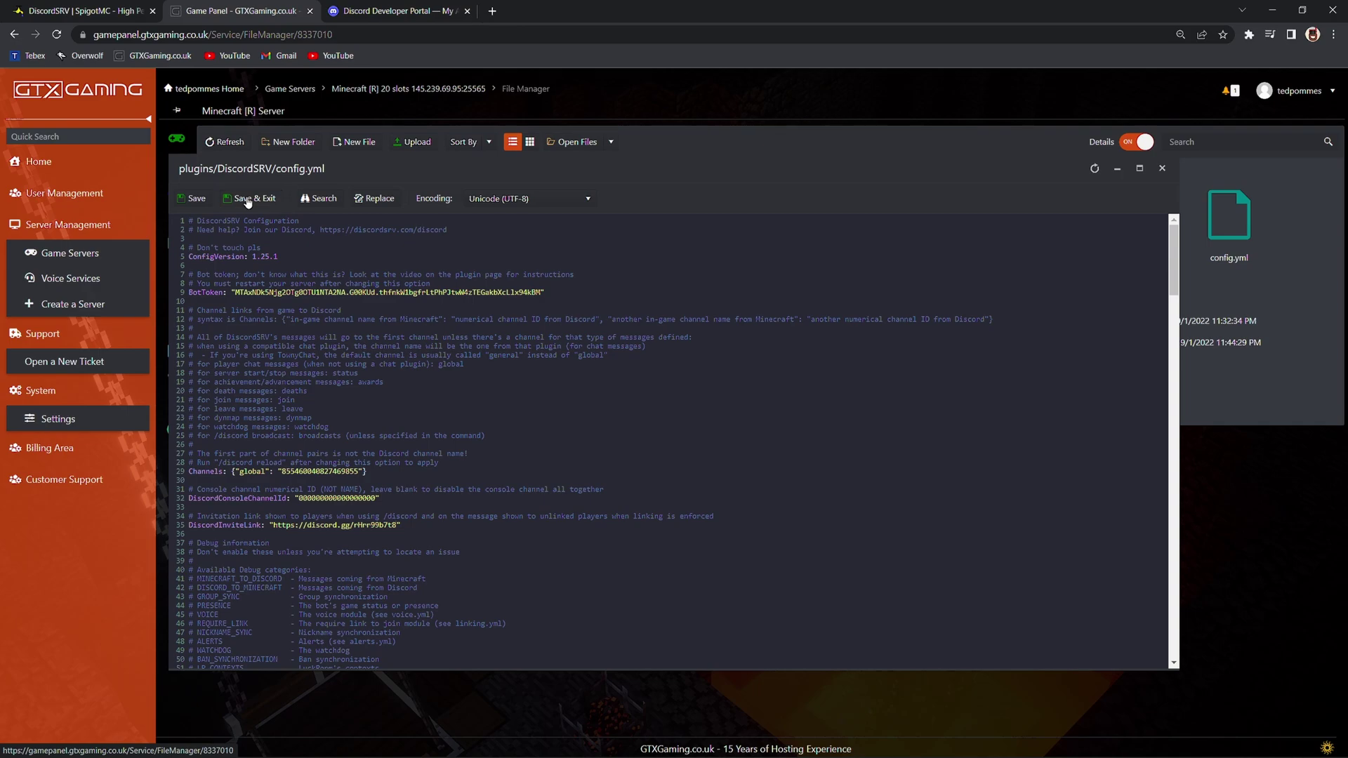
{"action": "left_click", "coordinate": [247, 201]}
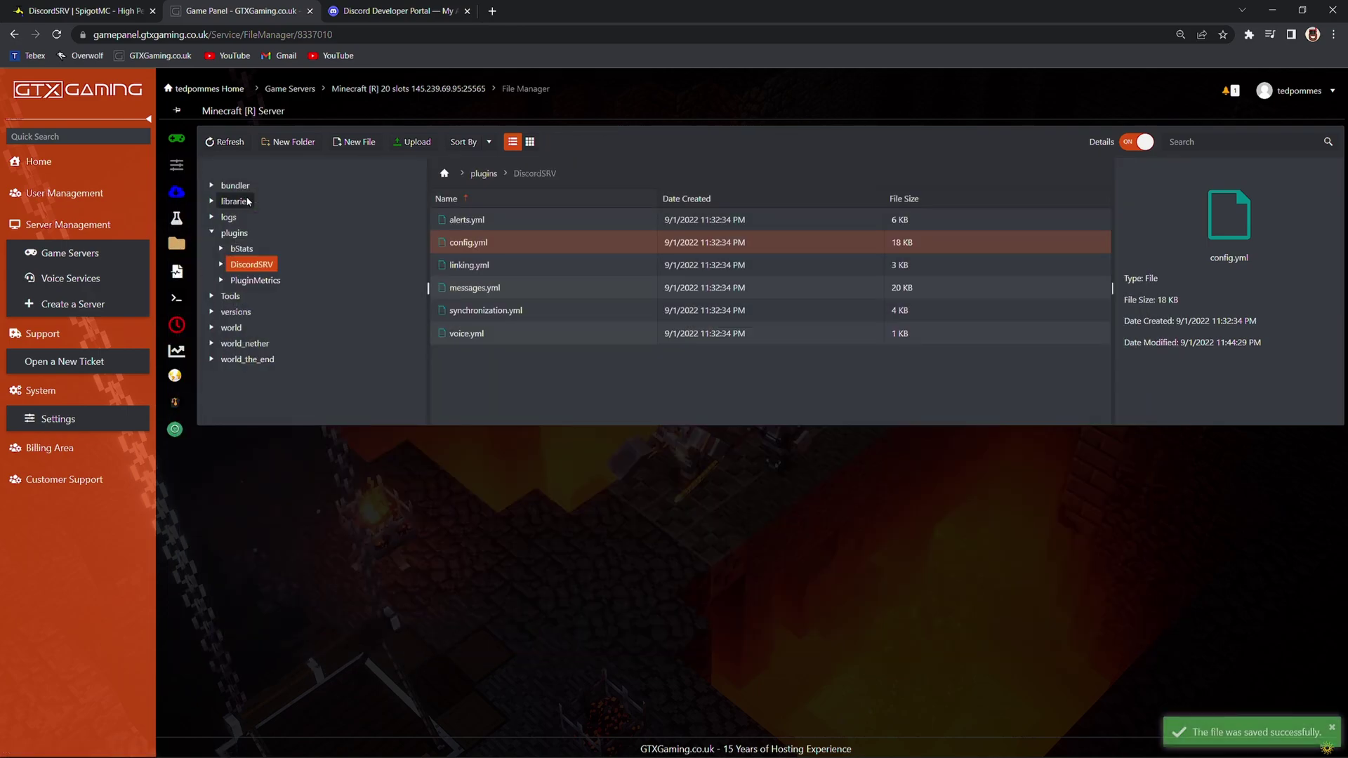
{"action": "type", "text": "hello"}
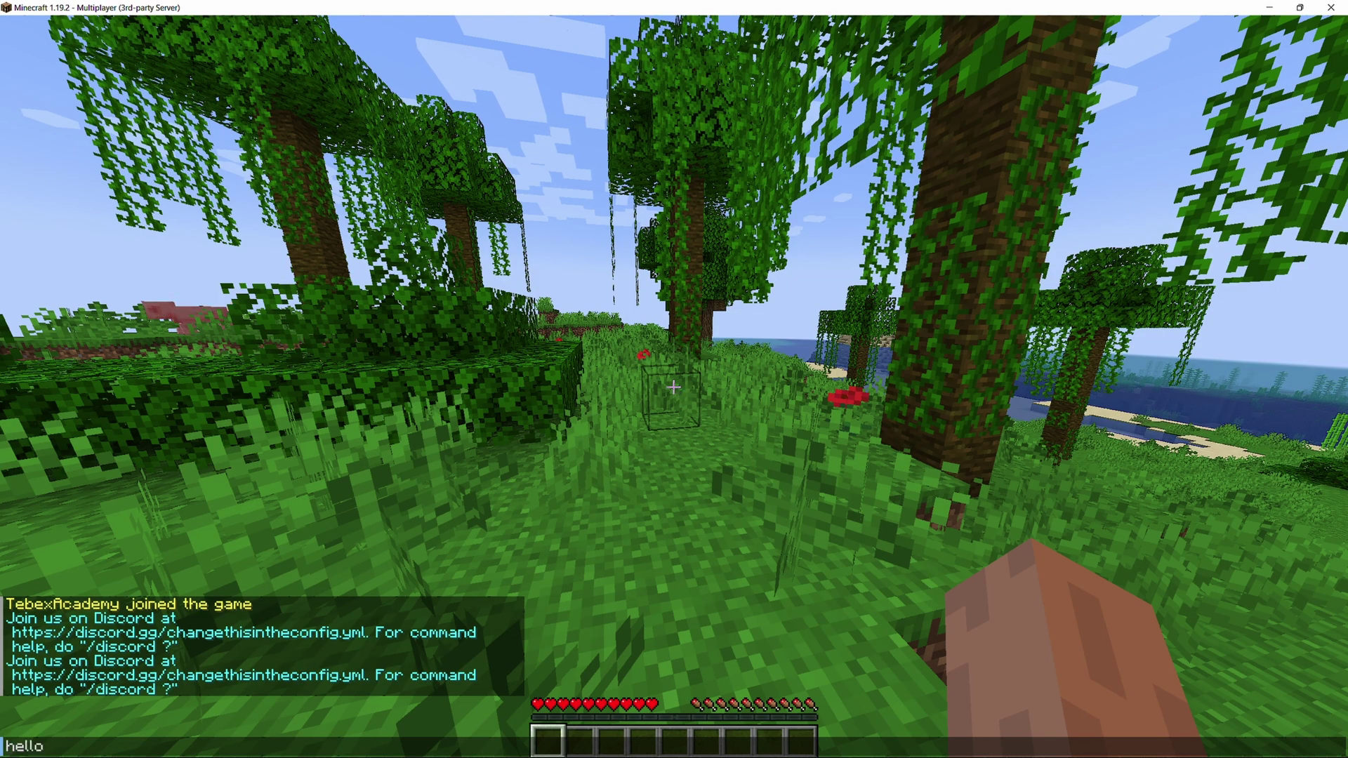
{"action": "key", "text": "Return"}
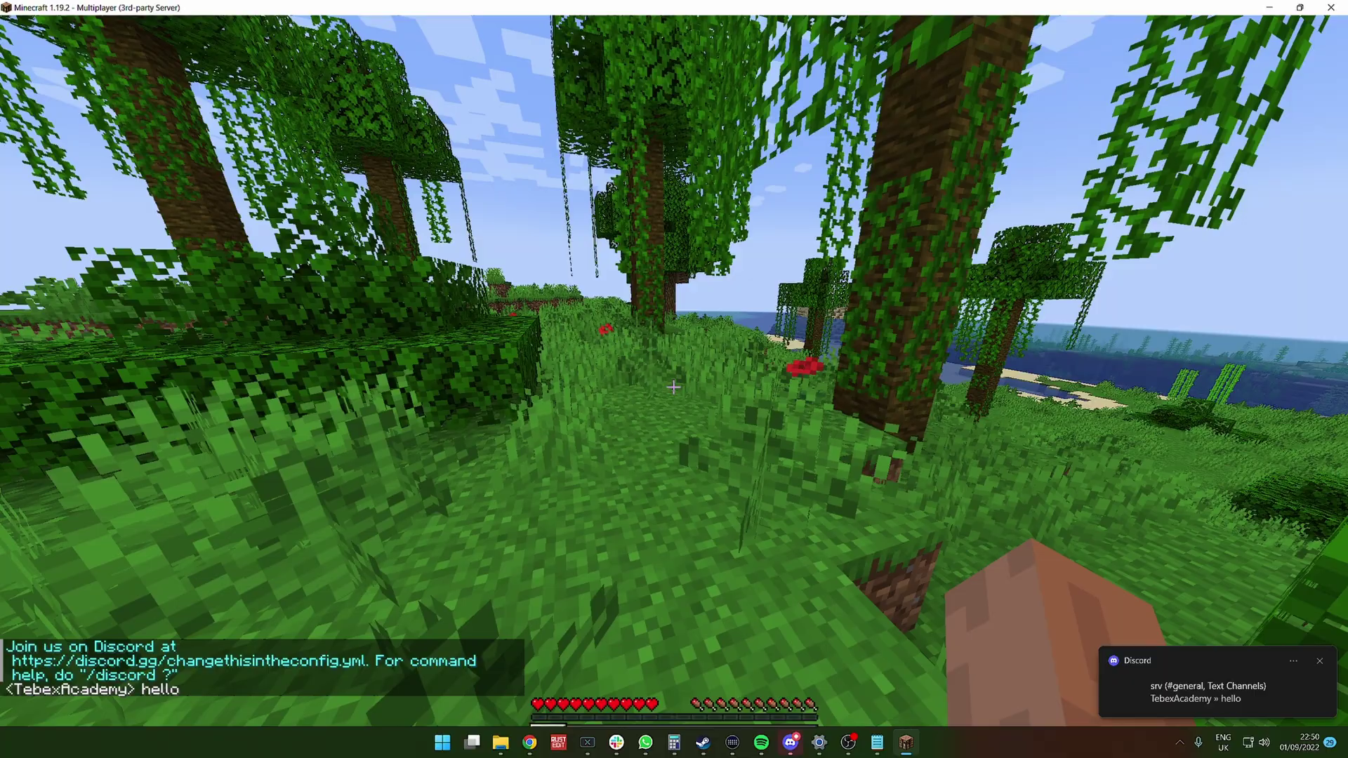
Step: Confirm the Minecraft 'hello' message appears relayed in Discord's #general
{"action": "left_click", "coordinate": [1208, 692]}
{"action": "left_click_drag", "start_coordinate": [254, 691], "coordinate": [355, 694]}
{"action": "left_click", "coordinate": [324, 694]}
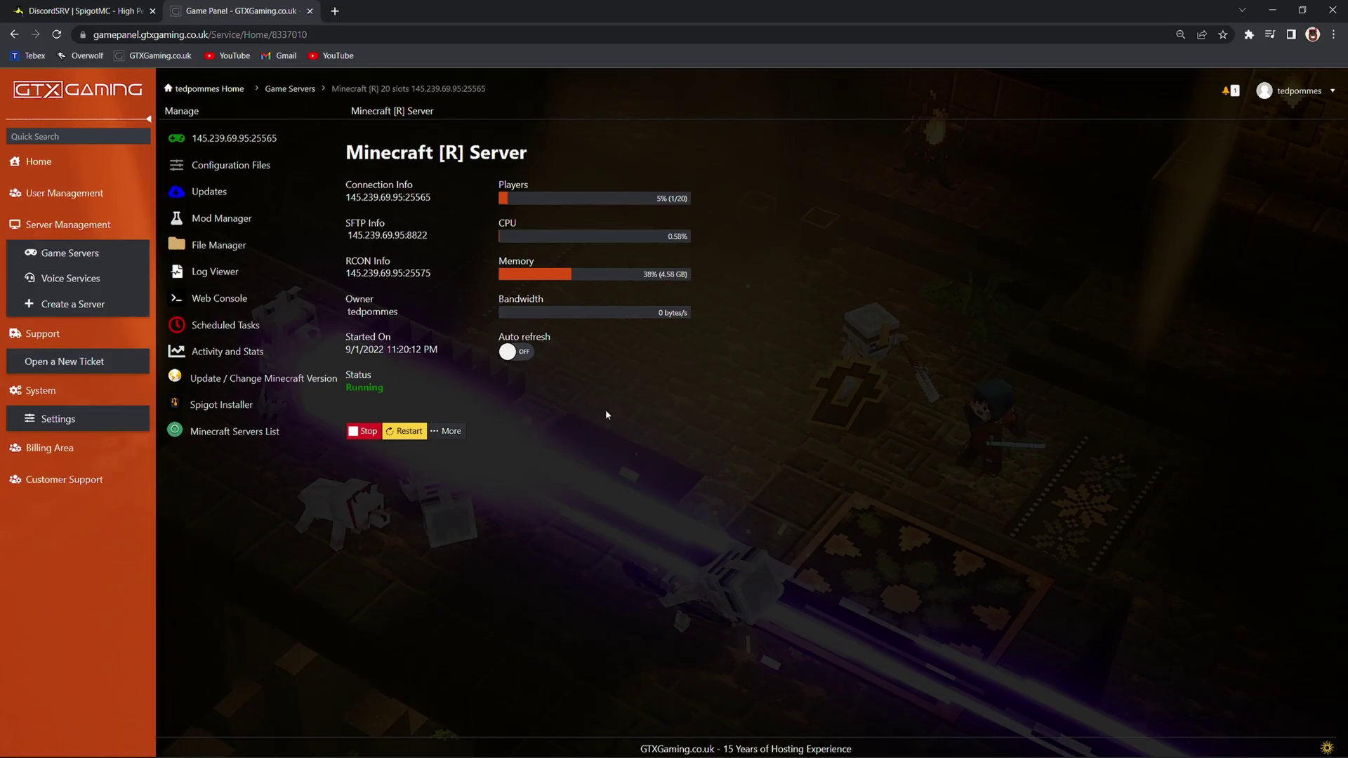
Step: Confirm Experiment_WebhookChatMessageDelivery is true in plugins/DiscordSRV/config.yml, then close the editor
{"action": "left_click", "coordinate": [239, 248]}
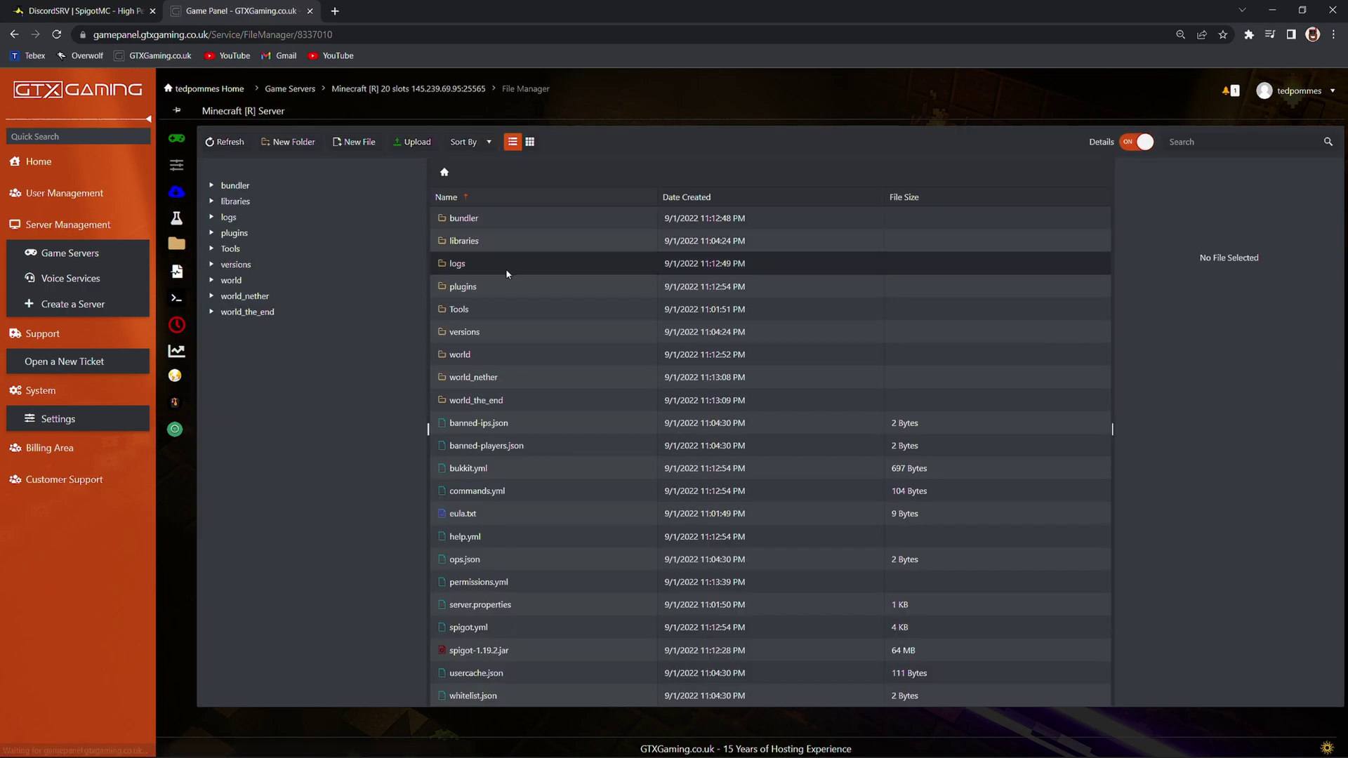
{"action": "double_click", "coordinate": [497, 286]}
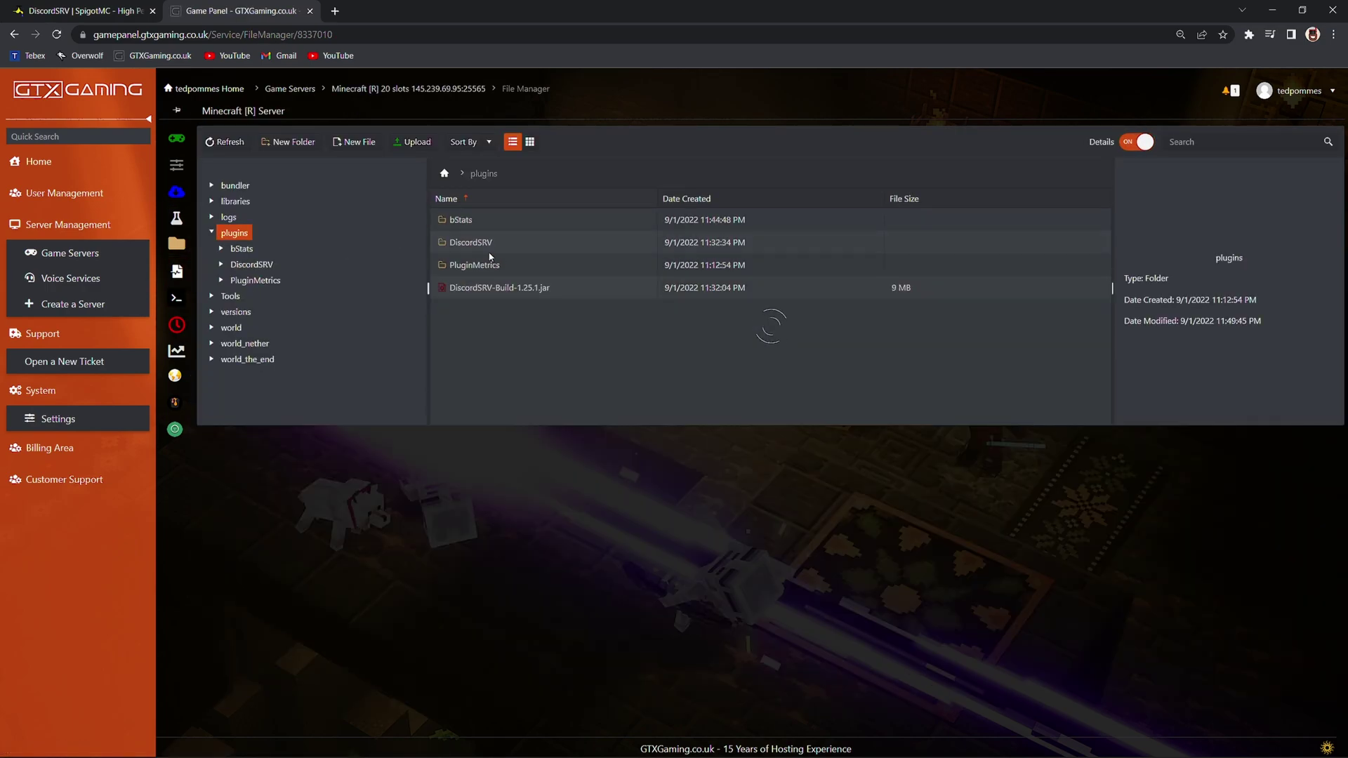
{"action": "double_click", "coordinate": [491, 242]}
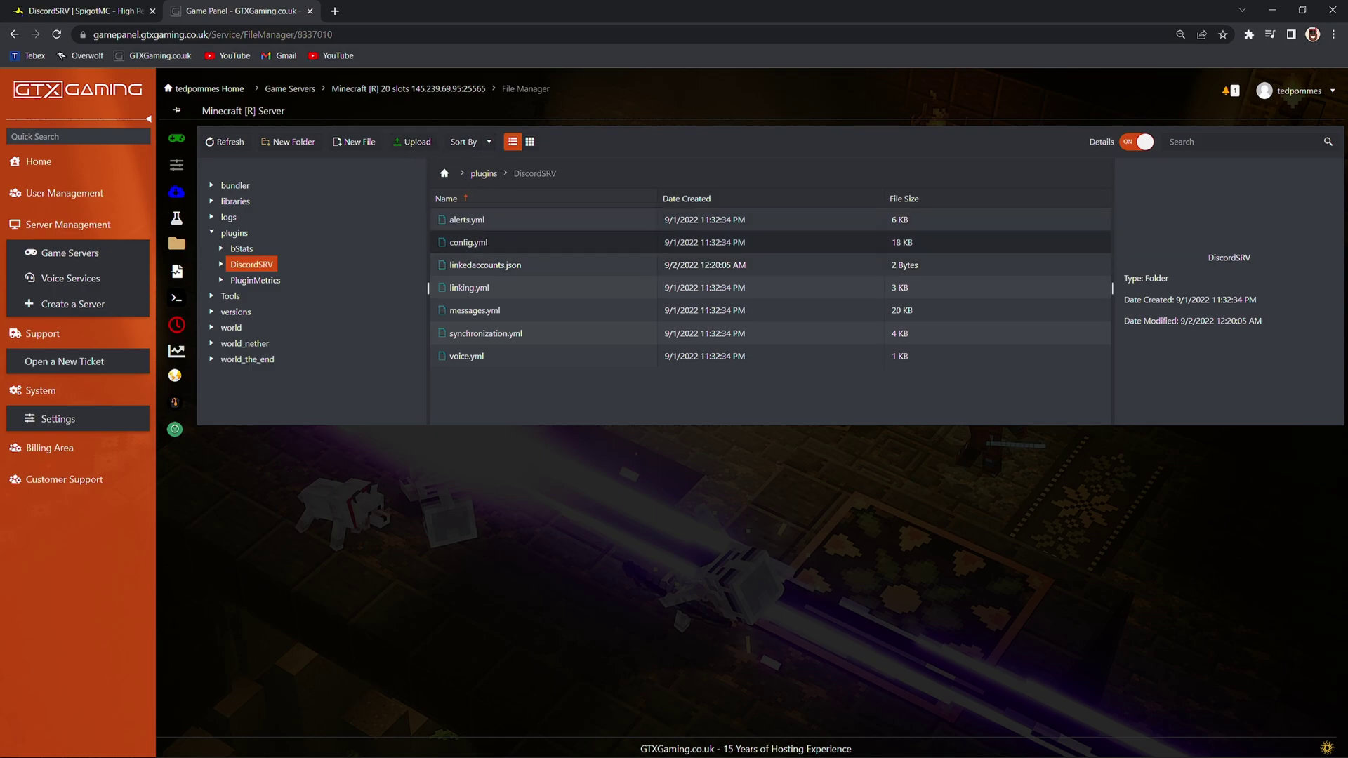
{"action": "double_click", "coordinate": [485, 242]}
{"action": "scroll", "coordinate": [632, 421], "scroll_direction": "down", "scroll_amount": 10}
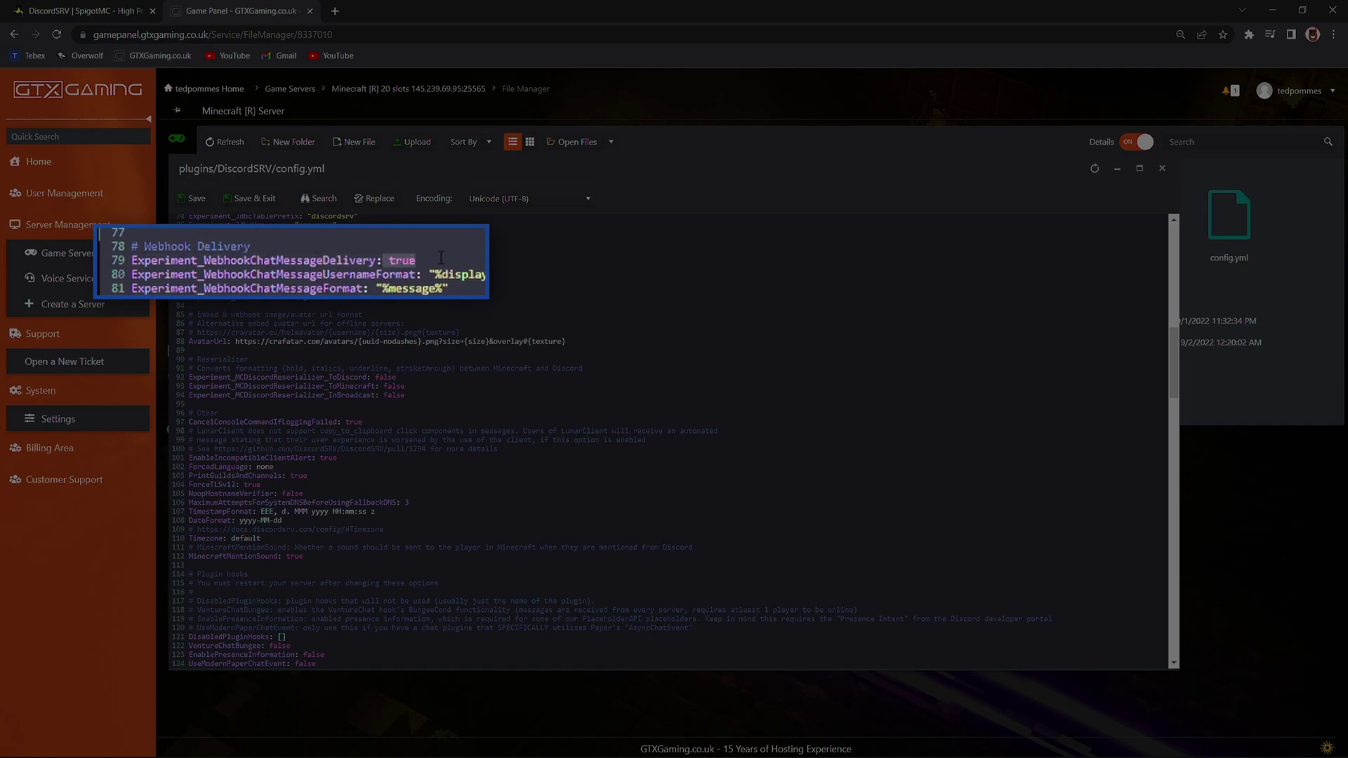
{"action": "left_click", "coordinate": [419, 261]}
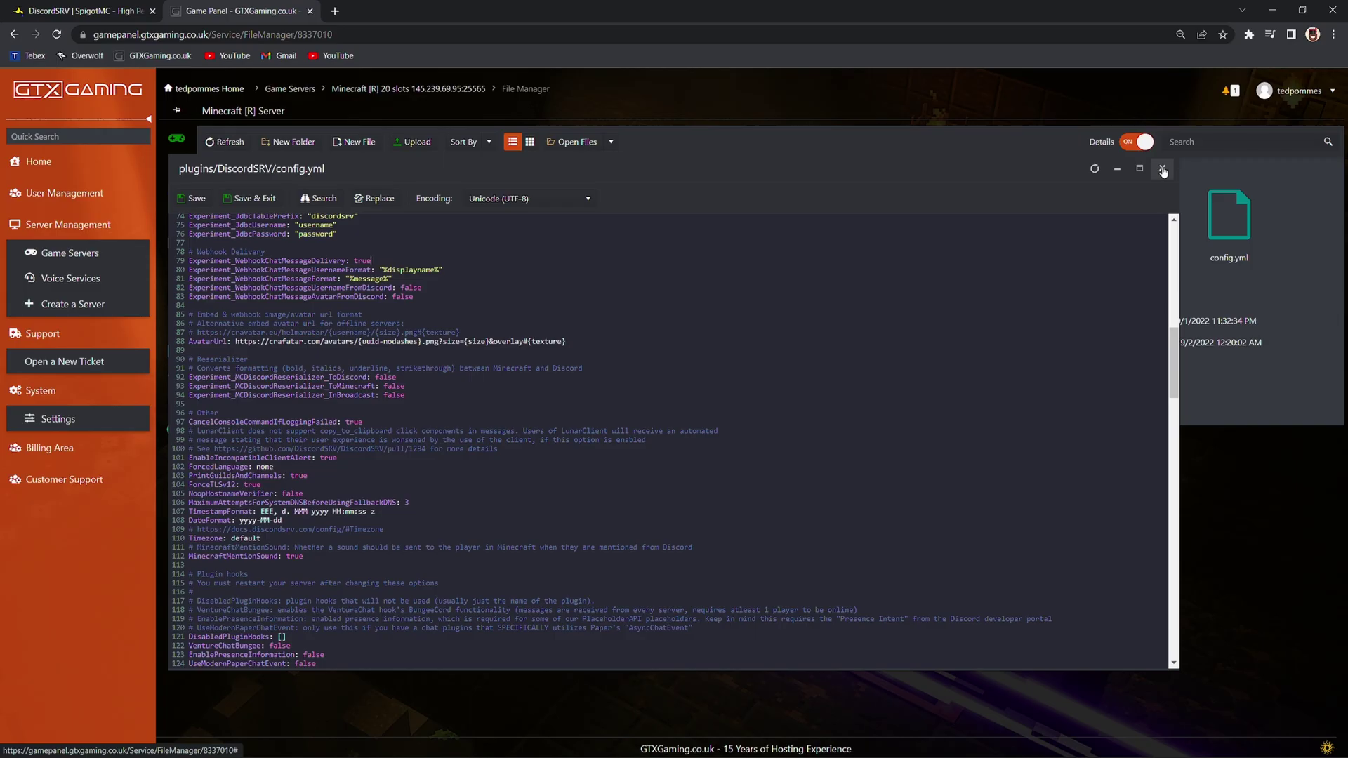
{"action": "left_click", "coordinate": [1163, 169]}
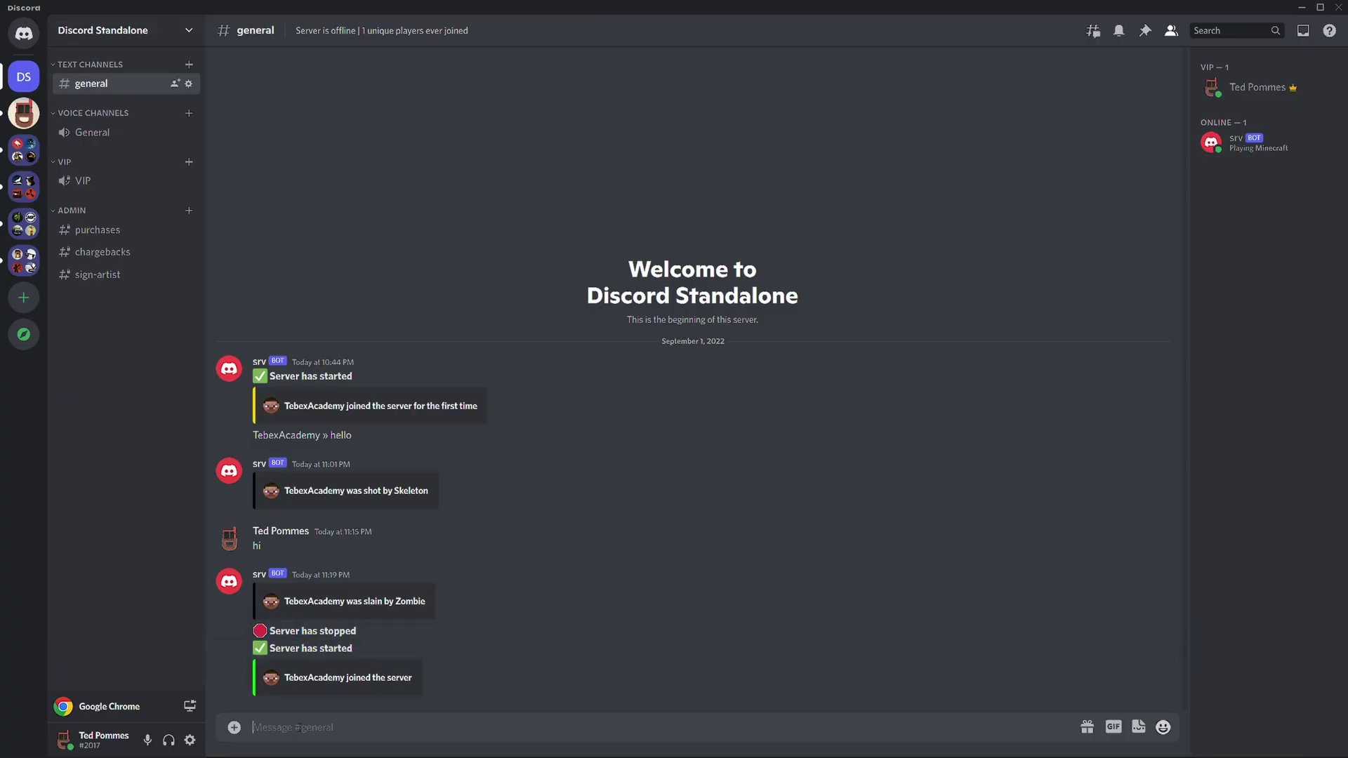
Step: Send 'hello' in #general and review the relayed in-game 'hii' and Skeleton death messages
{"action": "type", "text": "h"}
{"action": "type", "text": "o"}
{"action": "key", "text": "Return"}
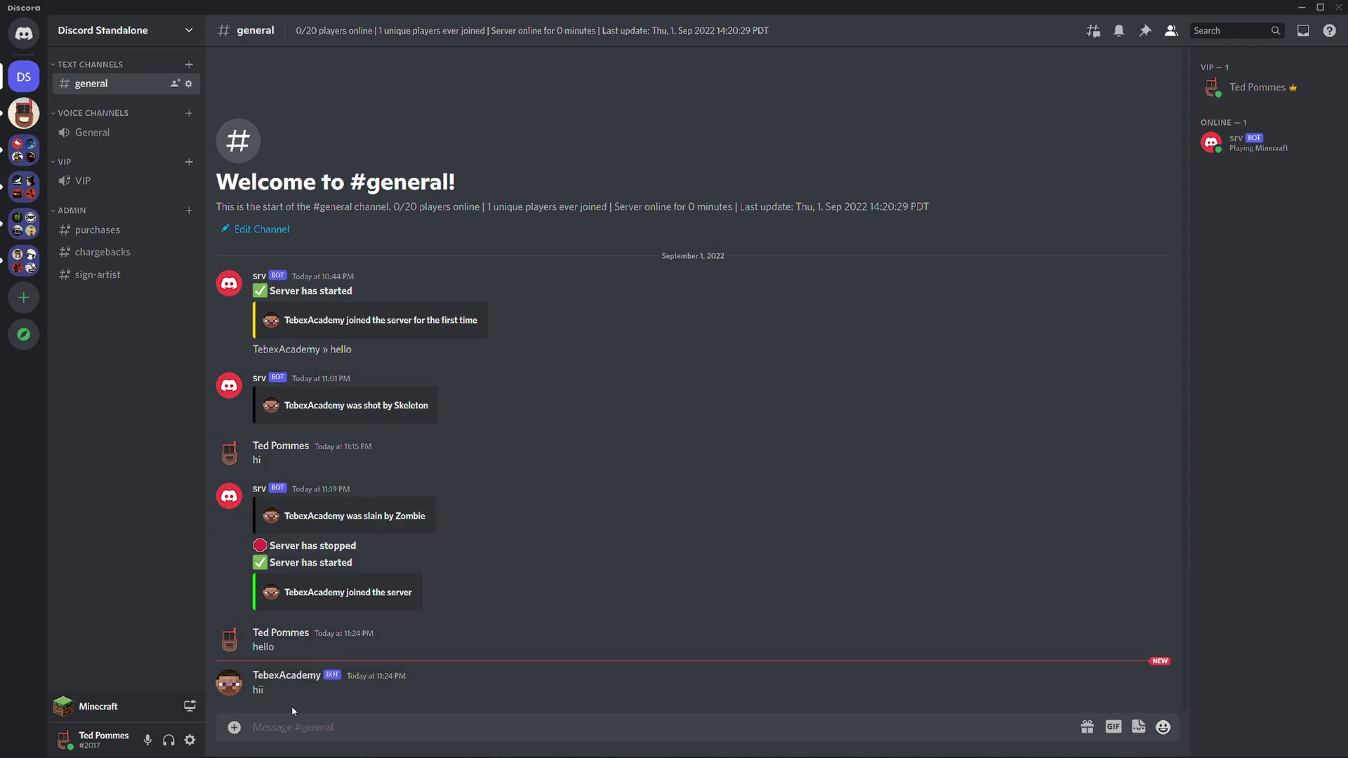
{"action": "left_click_drag", "start_coordinate": [263, 690], "coordinate": [259, 690]}
{"action": "left_click_drag", "start_coordinate": [289, 405], "coordinate": [423, 414]}
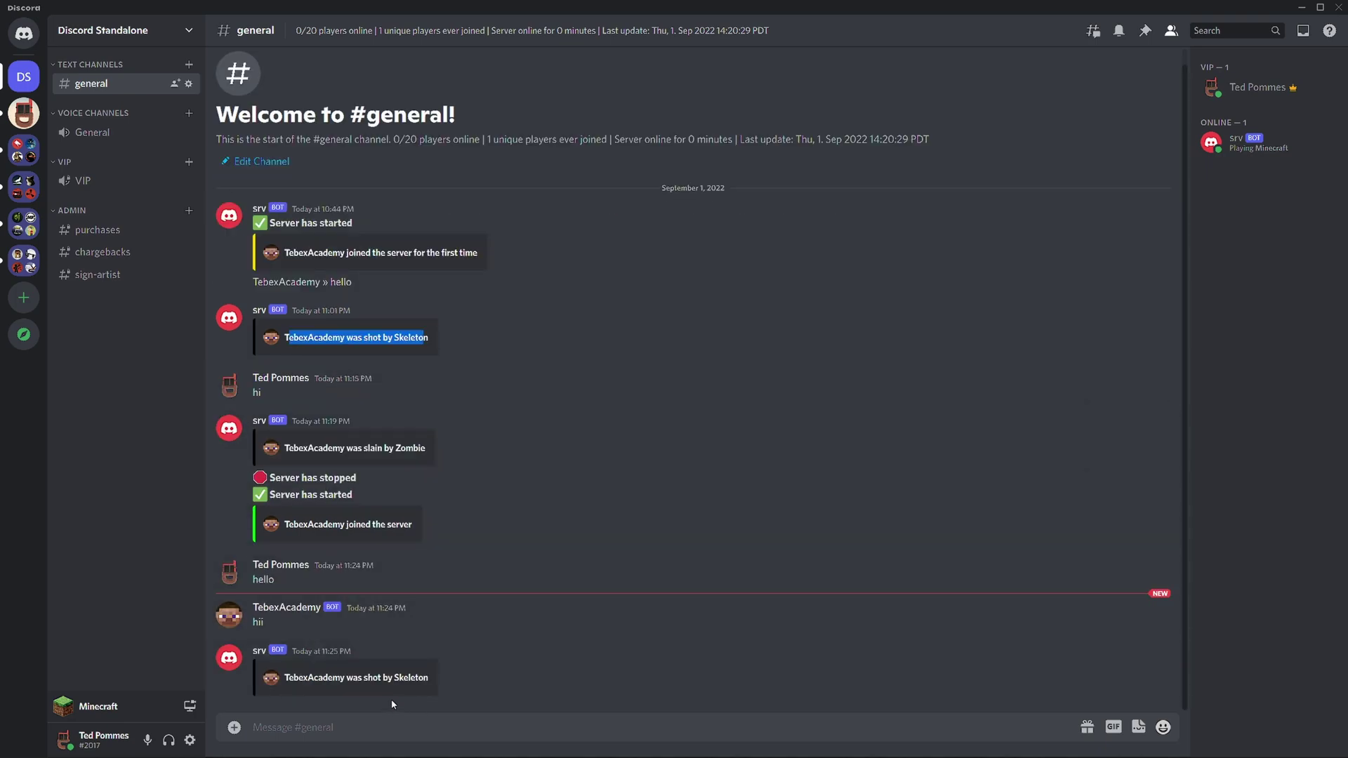